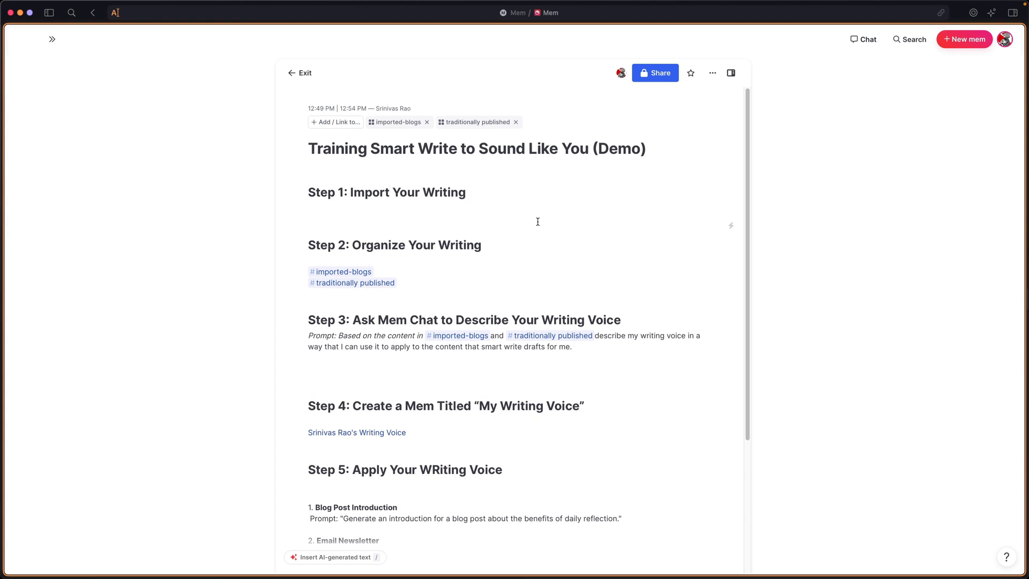
# Look through the import options and previous imports on the integrations page
pyautogui.click(537, 221)
pyautogui.moveTo(32, 214)
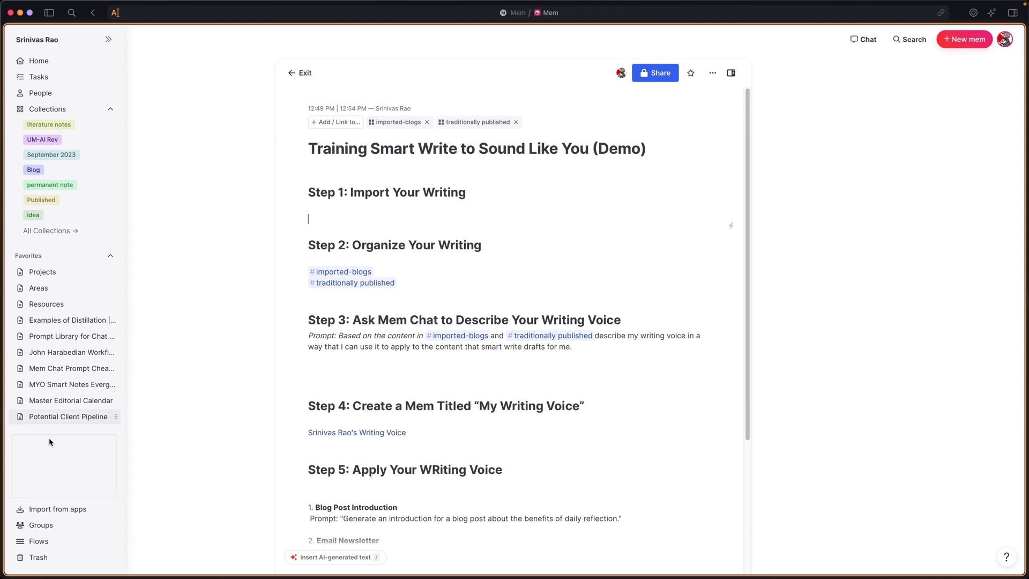
pyautogui.click(21, 541)
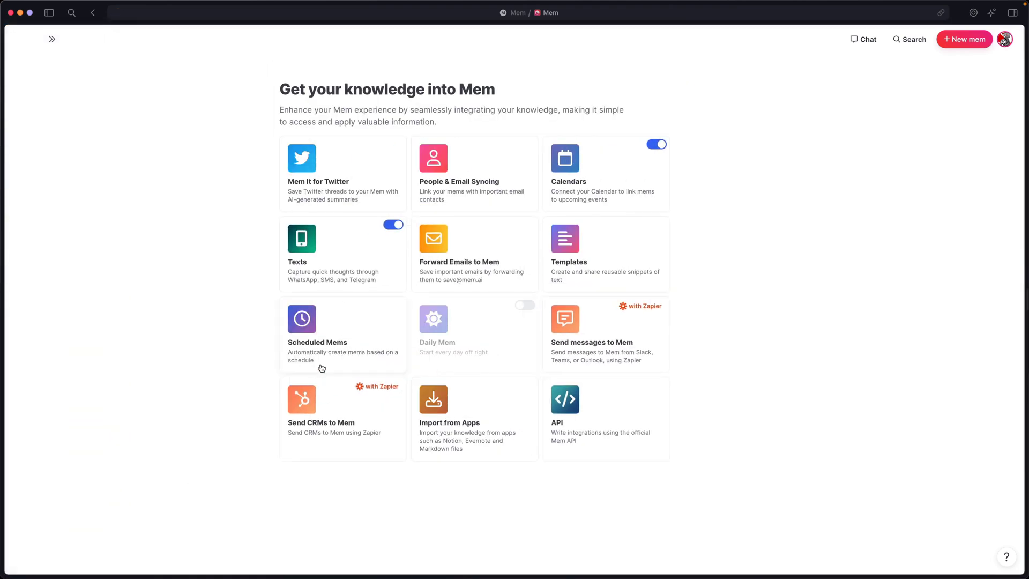
pyautogui.click(444, 422)
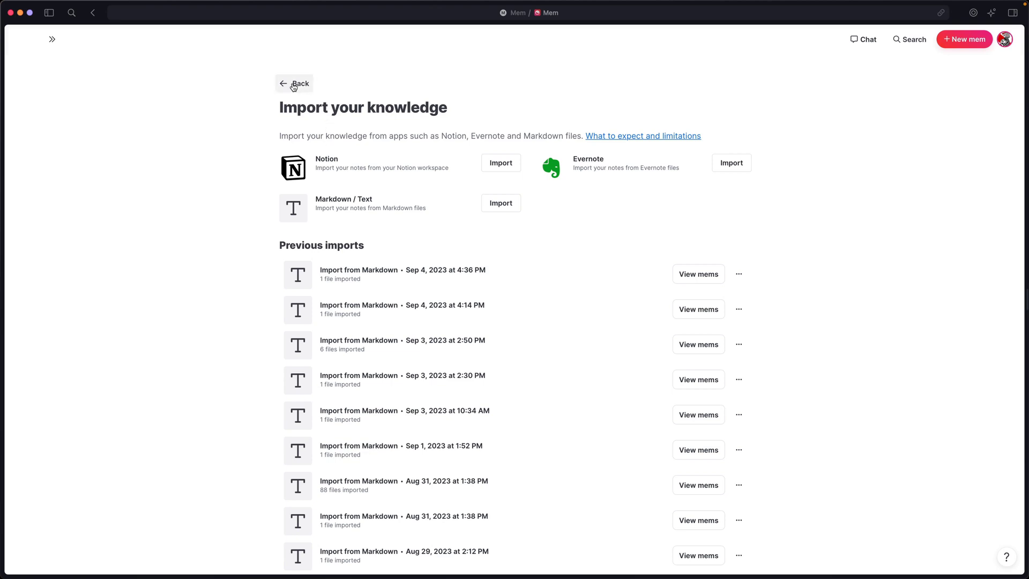
pyautogui.click(287, 86)
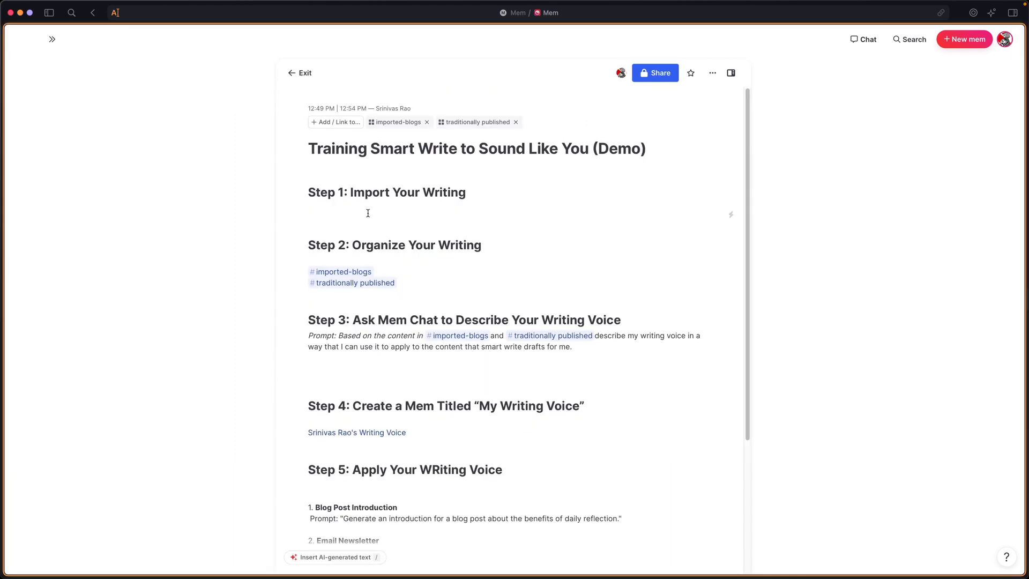
# Browse the imported-blogs collection beside the note, then close its list
pyautogui.scroll(-1, 370, 211)
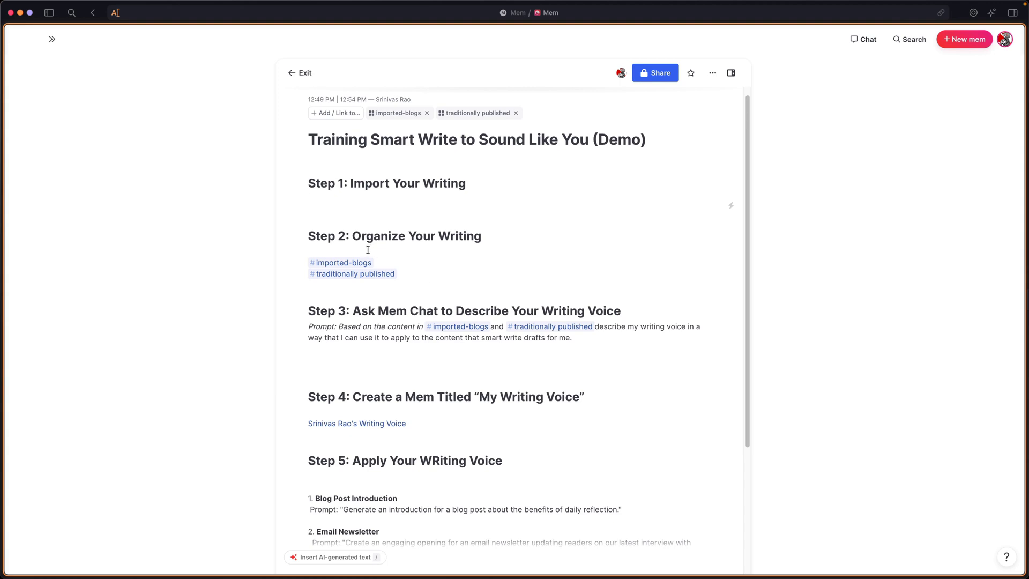
pyautogui.moveTo(356, 263)
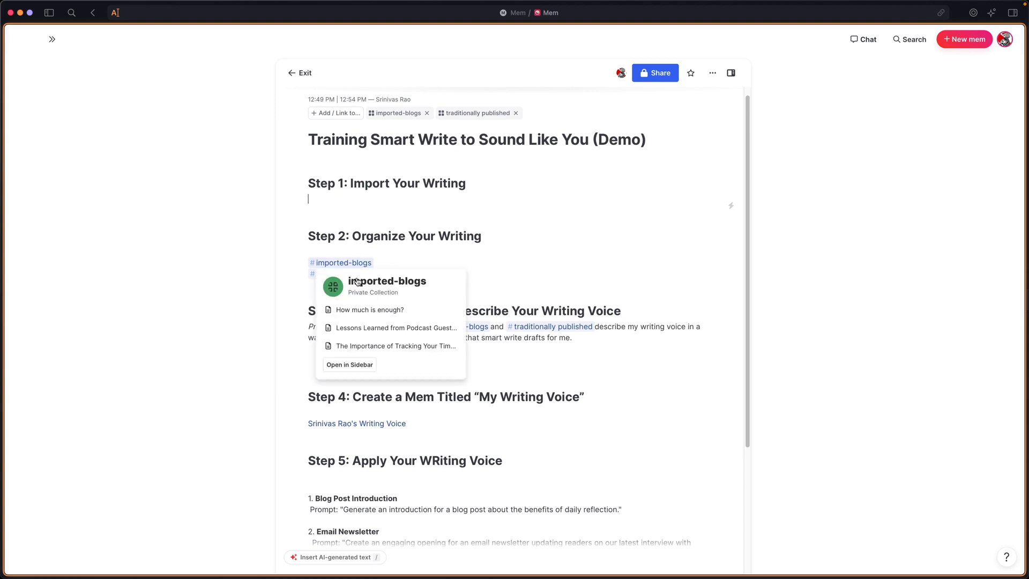
pyautogui.click(322, 263)
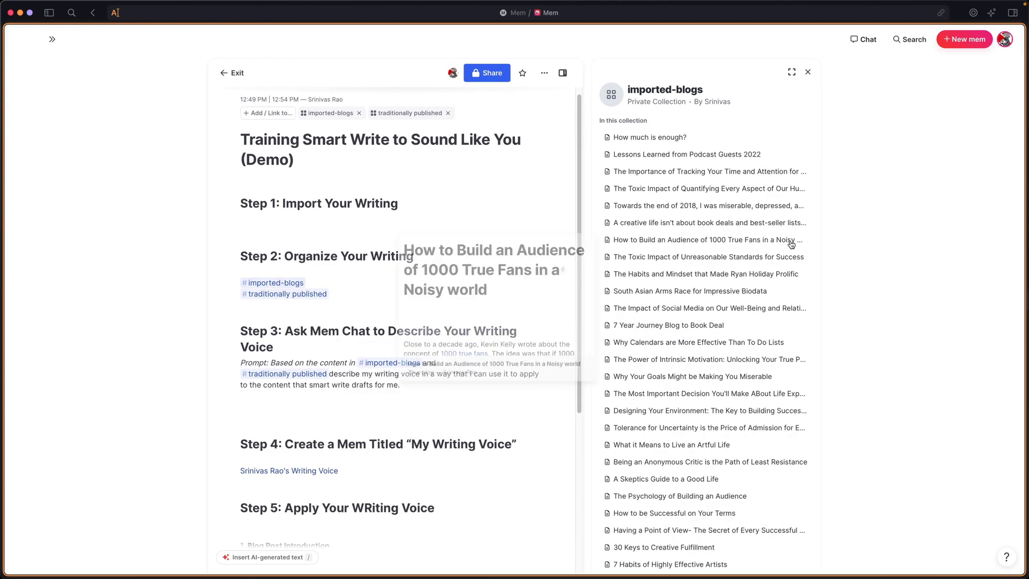
pyautogui.scroll(-5, 726, 235)
pyautogui.scroll(-15, 726, 234)
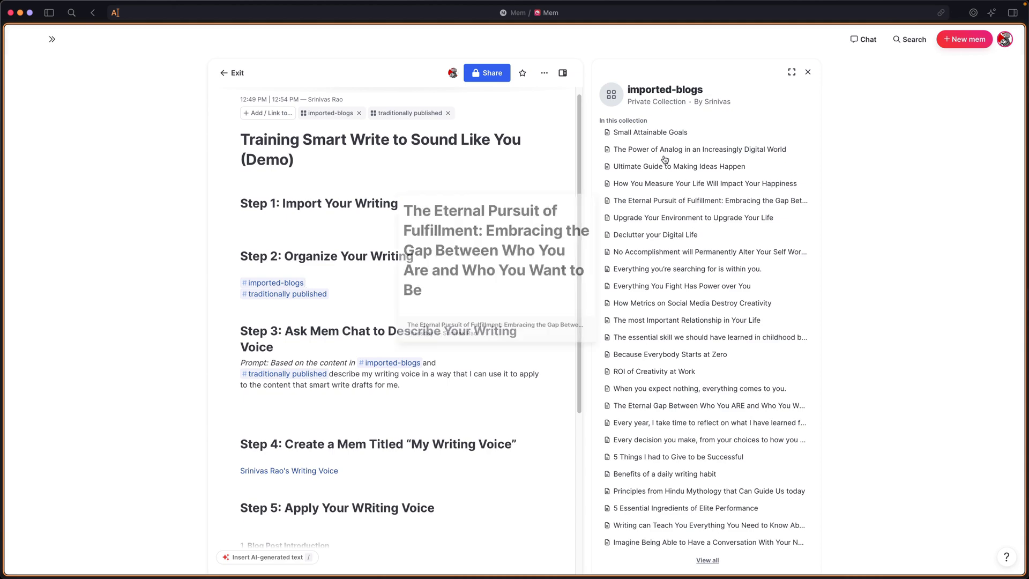
pyautogui.click(807, 73)
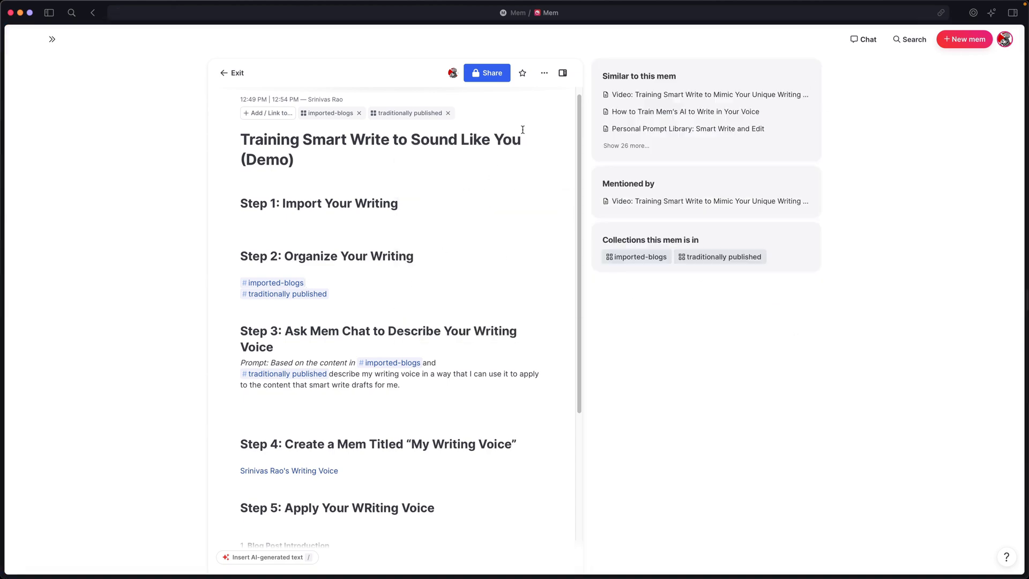
pyautogui.click(563, 73)
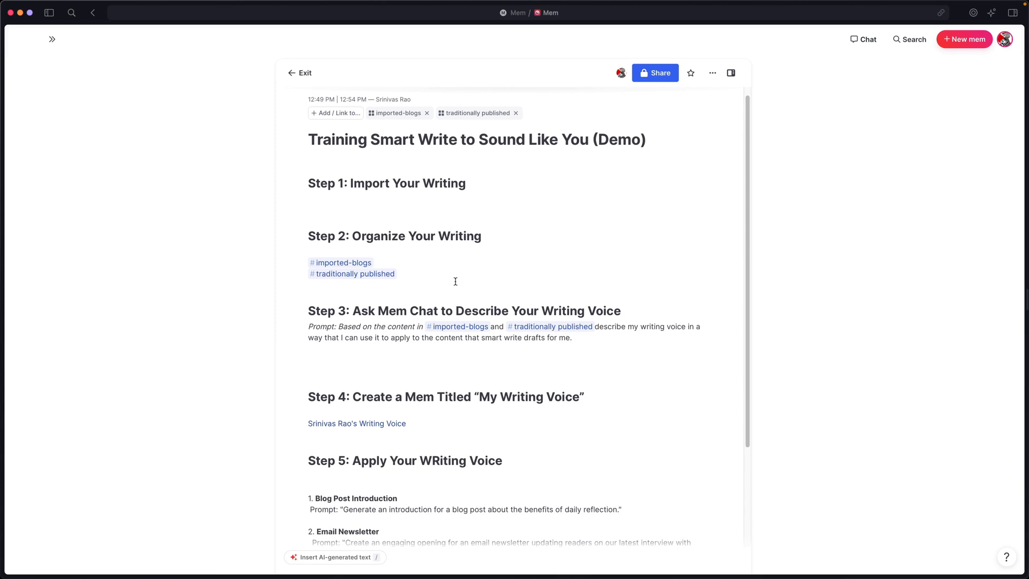
# Open and skim the 'An Audience of One' manuscript from the traditionally published collection
pyautogui.click(384, 277)
pyautogui.moveTo(632, 140)
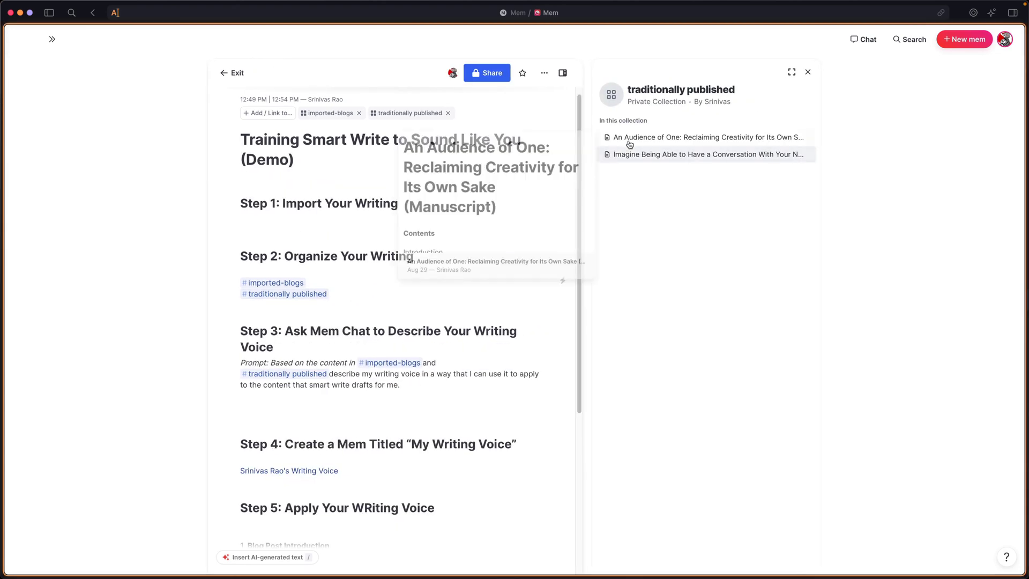
pyautogui.click(678, 138)
pyautogui.scroll(-10, 841, 154)
pyautogui.scroll(4, 840, 154)
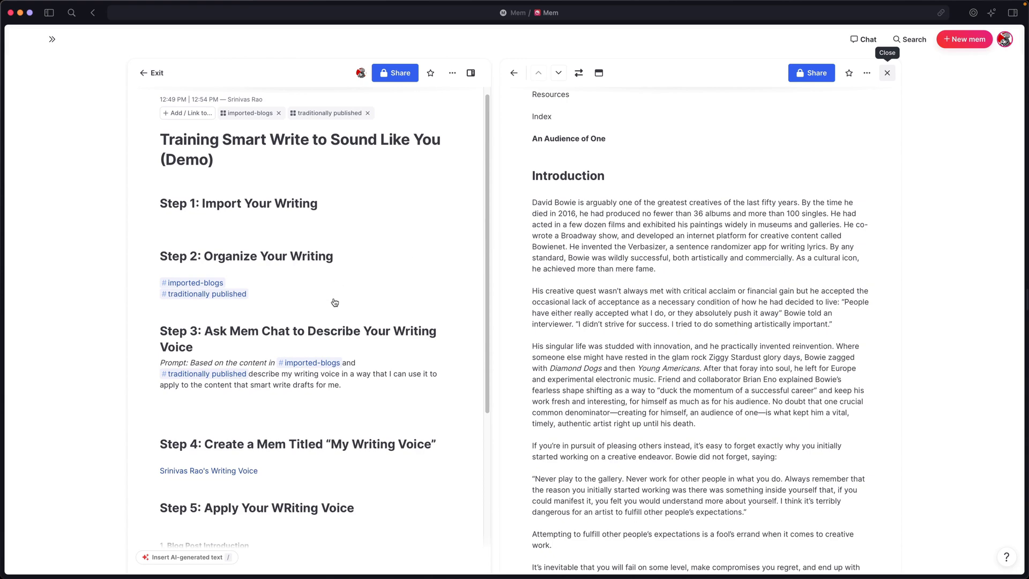
pyautogui.press('Escape')
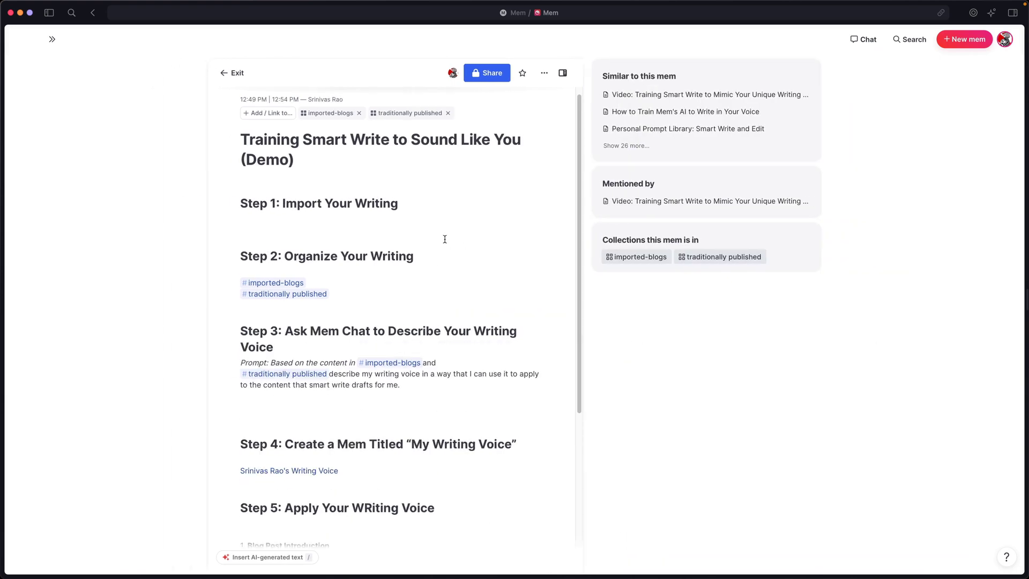
# Hide the connections panel and select the Step 3 prompt about describing the writing voice
pyautogui.click(560, 72)
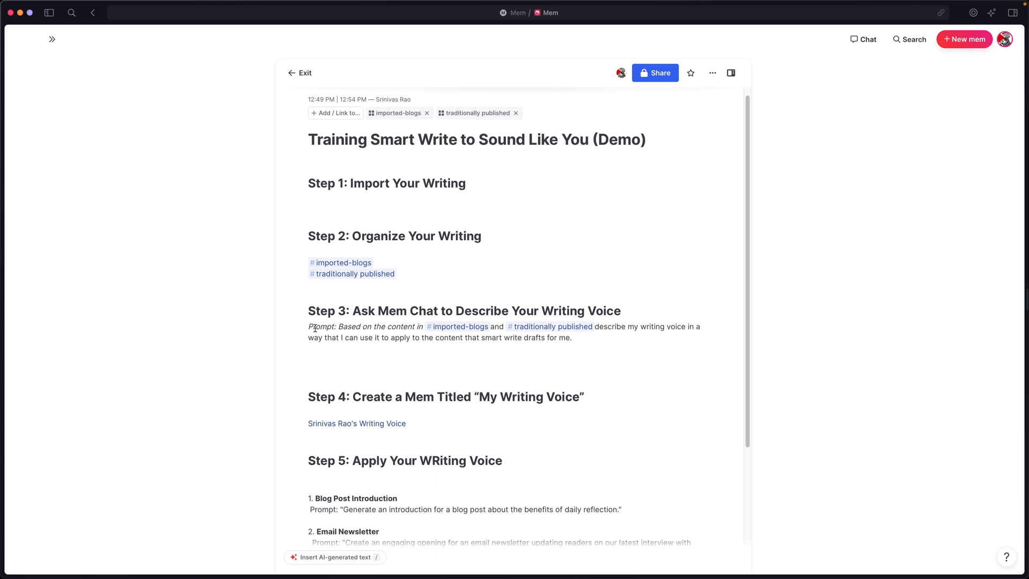
pyautogui.moveTo(309, 327); pyautogui.dragTo(570, 342)
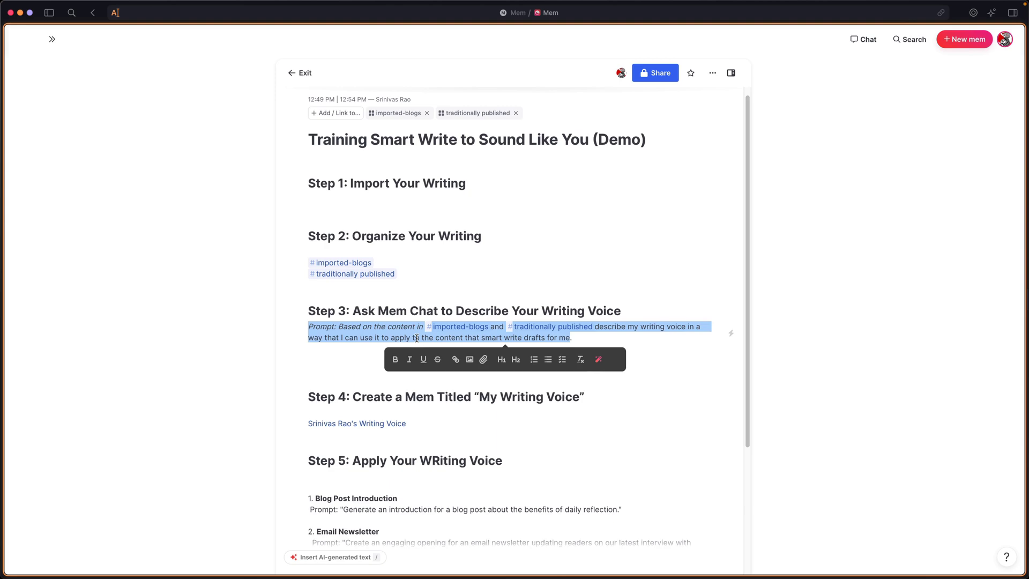
# Send the pasted Step 3 writing-voice prompt to Mem Chat and get its description
pyautogui.click(862, 43)
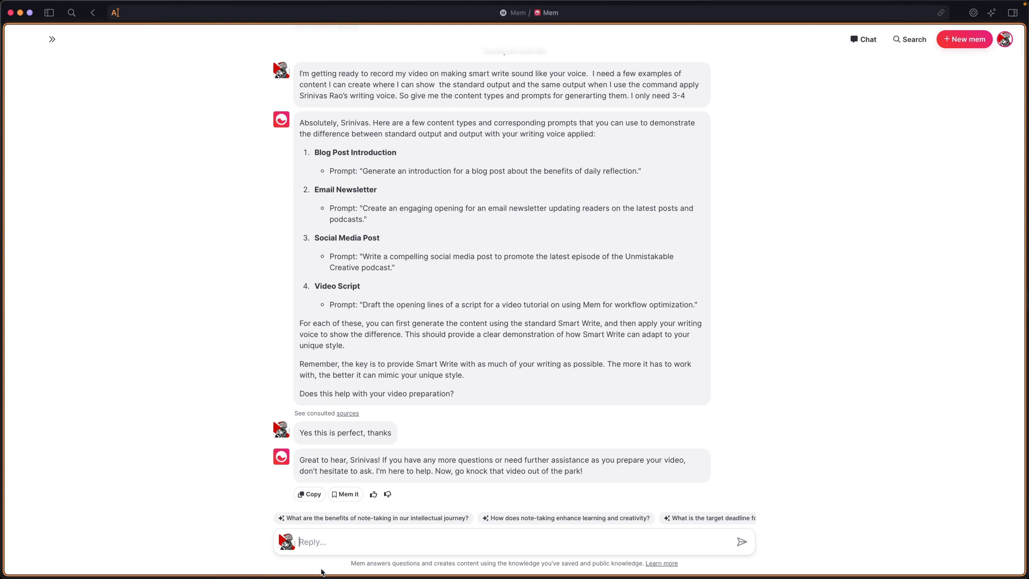
pyautogui.click(358, 545)
pyautogui.write('Prompt: Based on the content in #imported-blogsand #traditionally publisheddescribe my writing voice in a way that I can use it to apply to the content that smart write drafts for me')
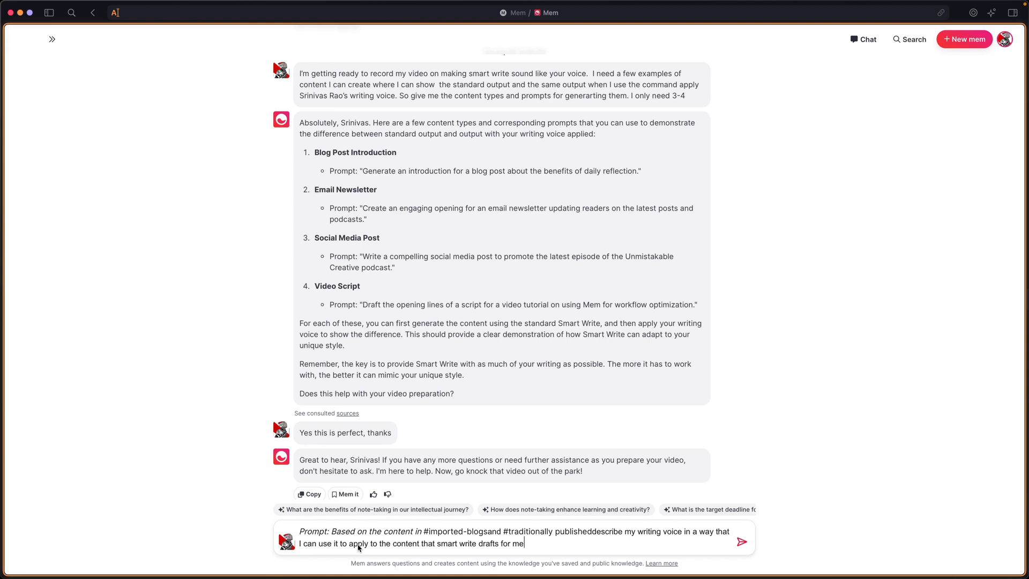
pyautogui.press('Return')
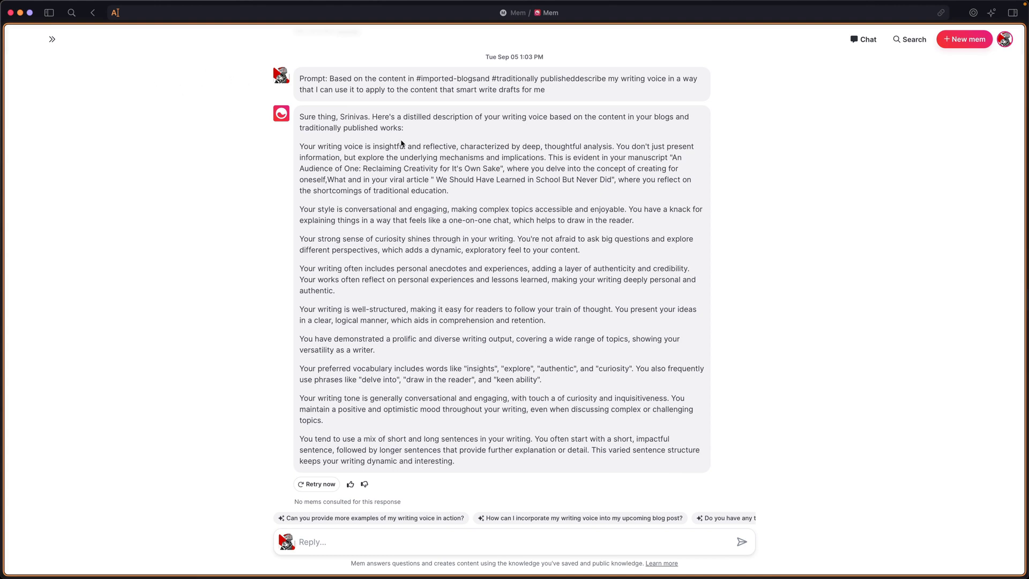
pyautogui.click(52, 39)
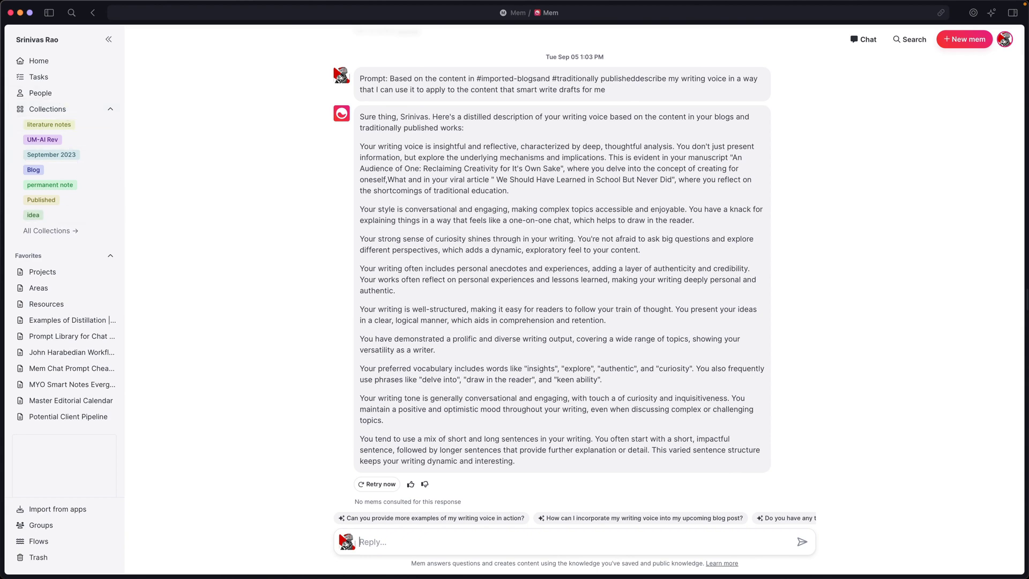
# Search the author's name, read the Writing Voice mem, and hide the related-mems panel
pyautogui.click(912, 43)
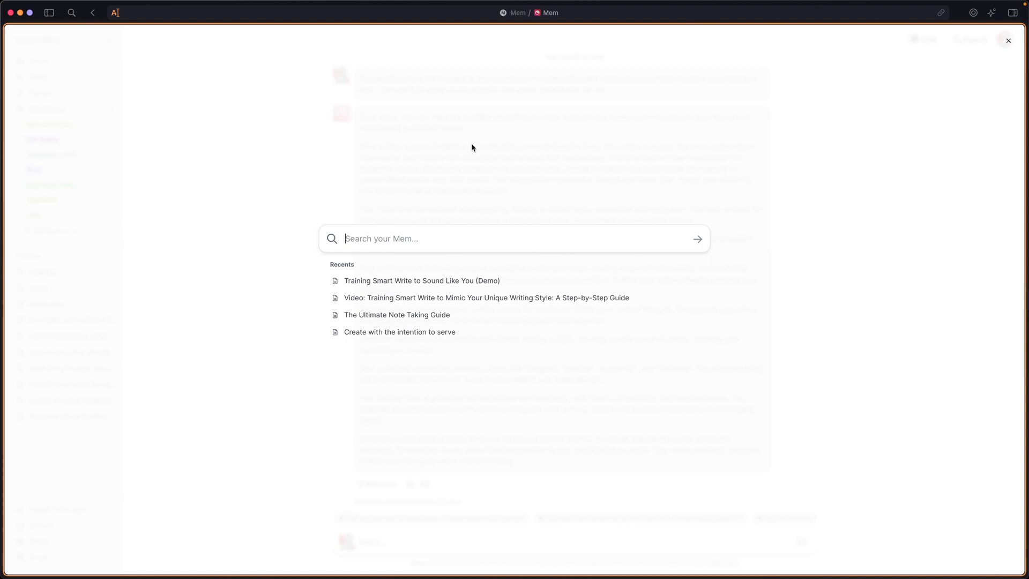
pyautogui.write('S')
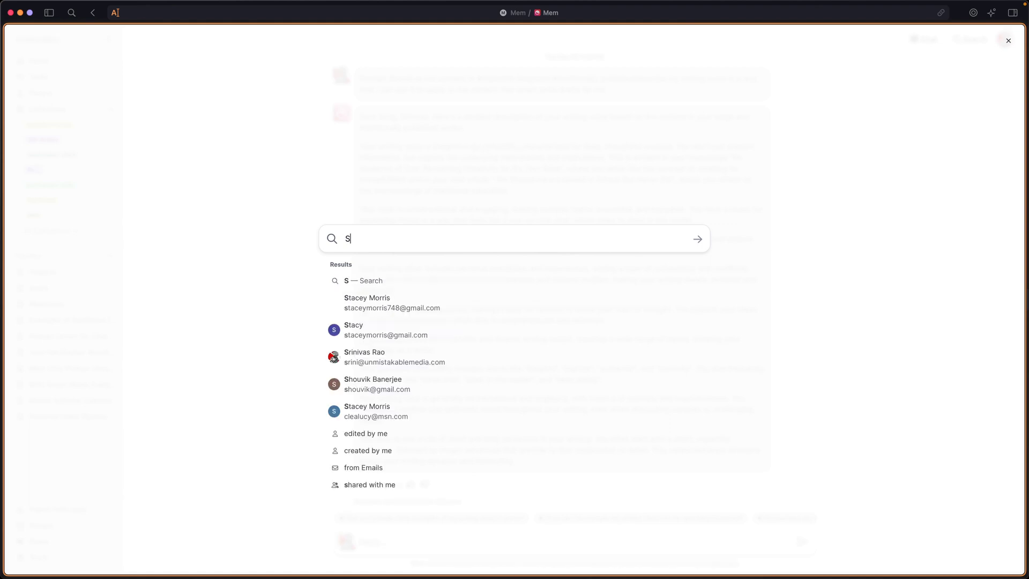
pyautogui.write('RINI')
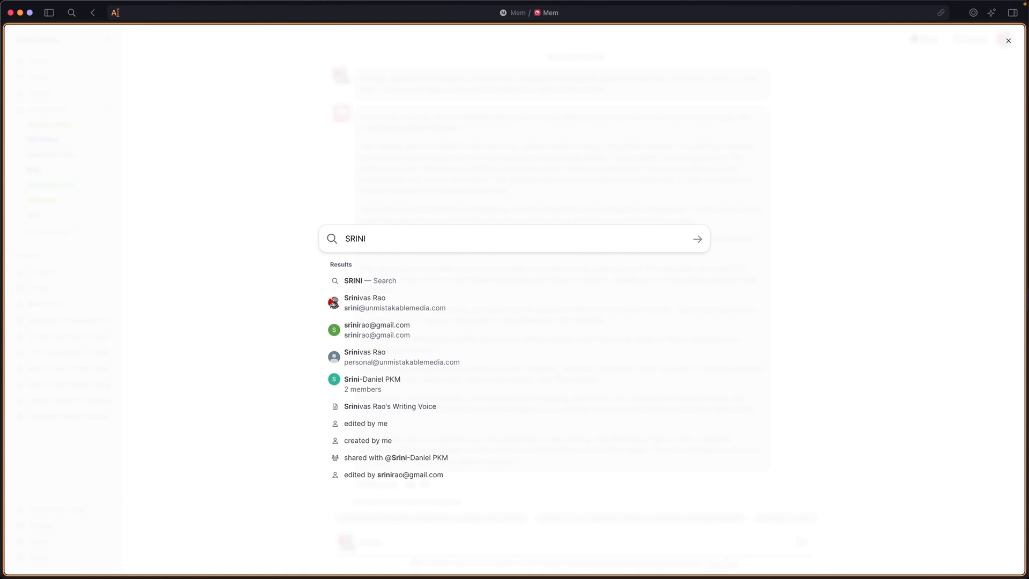
pyautogui.write('VAS ')
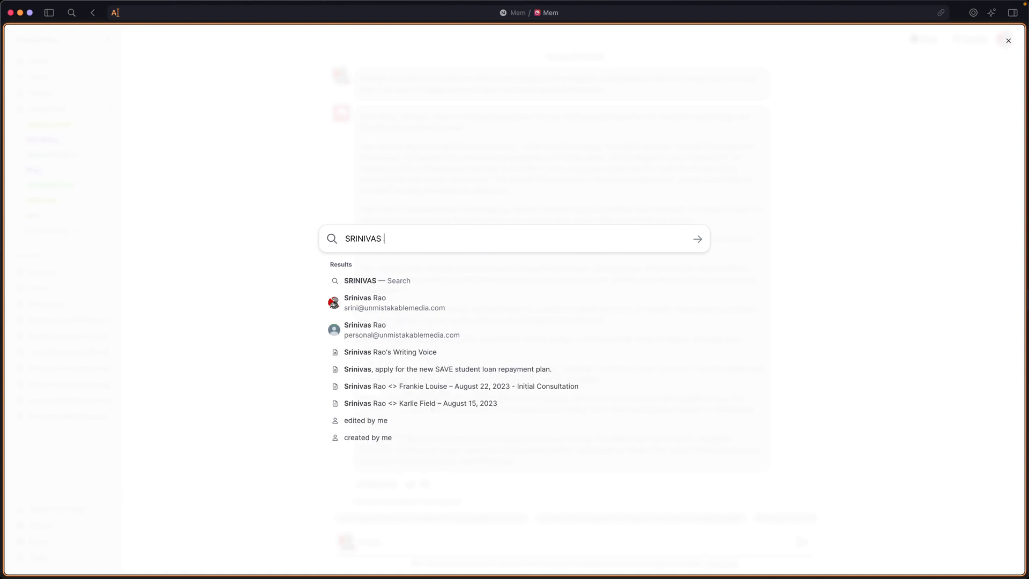
pyautogui.write('RAO')
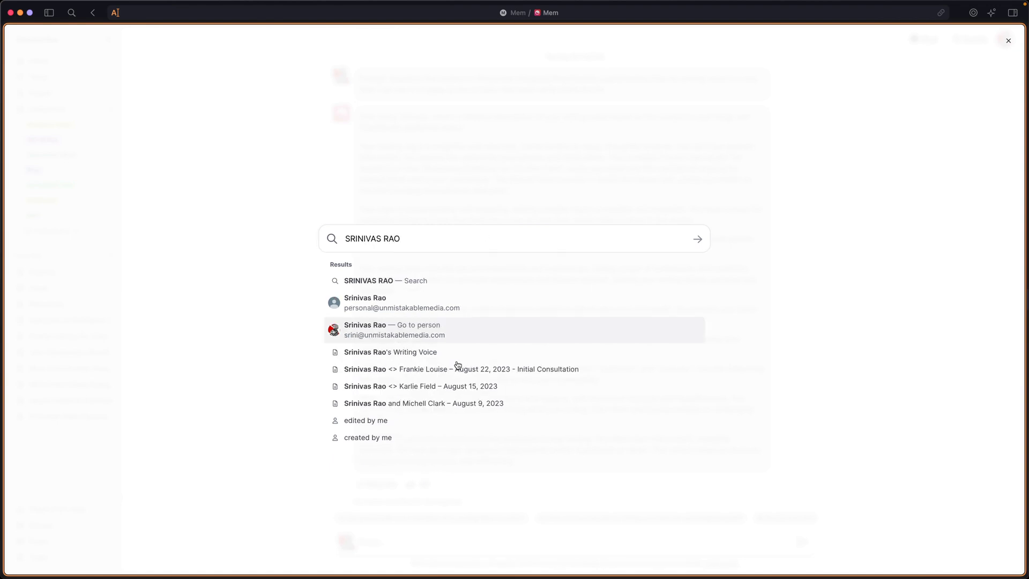
pyautogui.click(437, 358)
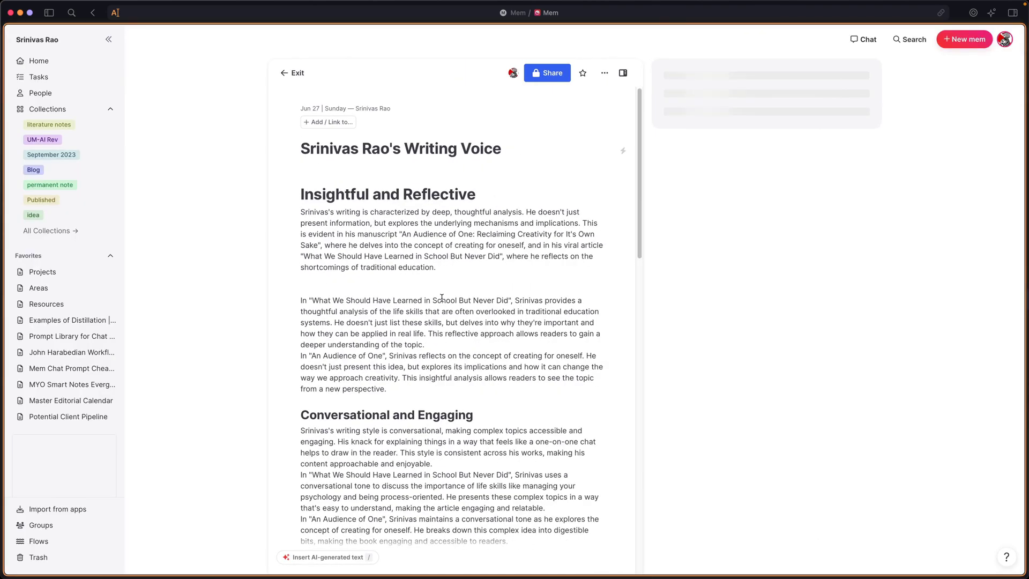
pyautogui.scroll(-8, 453, 269)
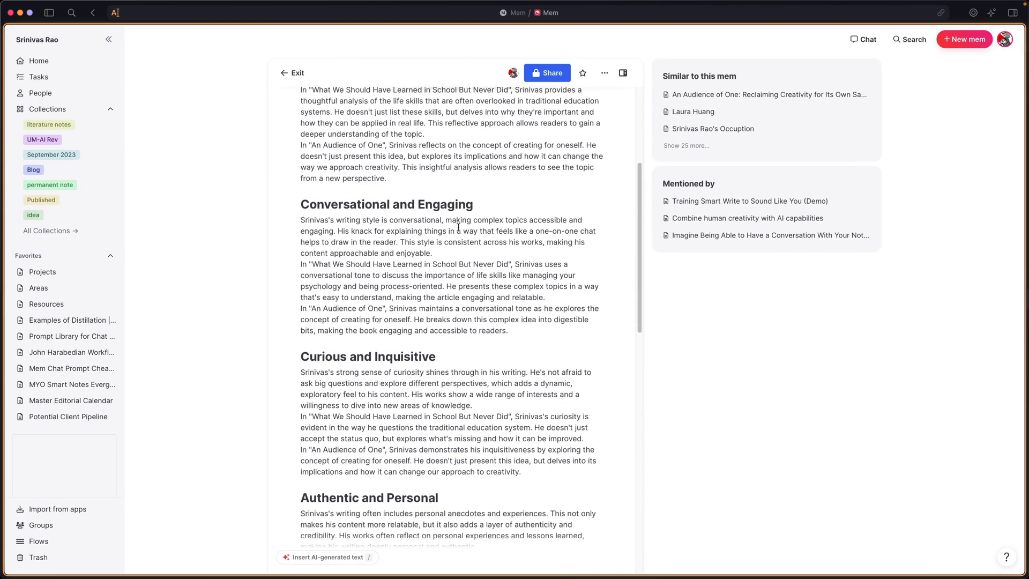
pyautogui.scroll(-1, 458, 238)
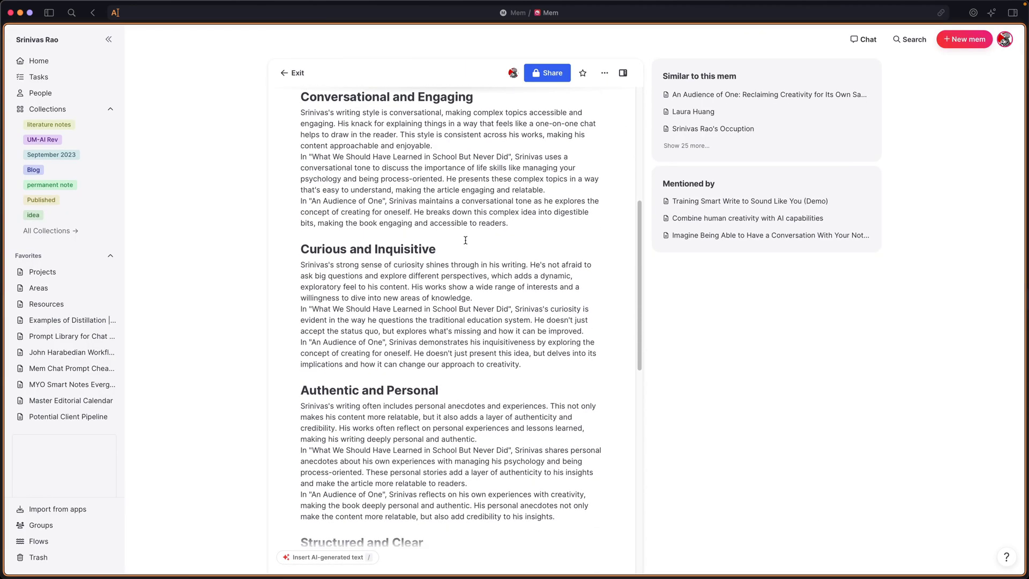
pyautogui.scroll(-10, 465, 240)
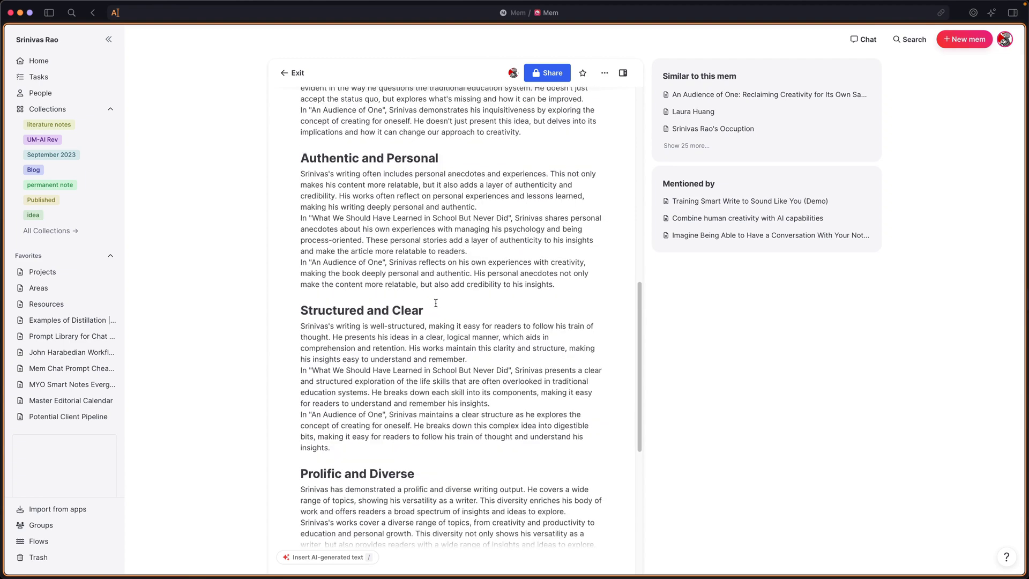
pyautogui.scroll(-15, 436, 304)
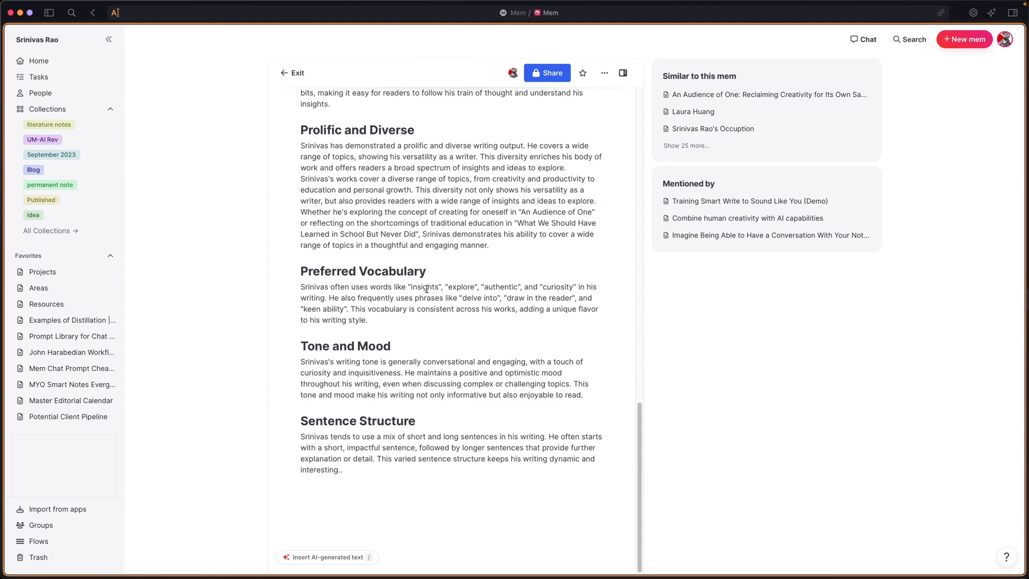
pyautogui.scroll(9, 551, 321)
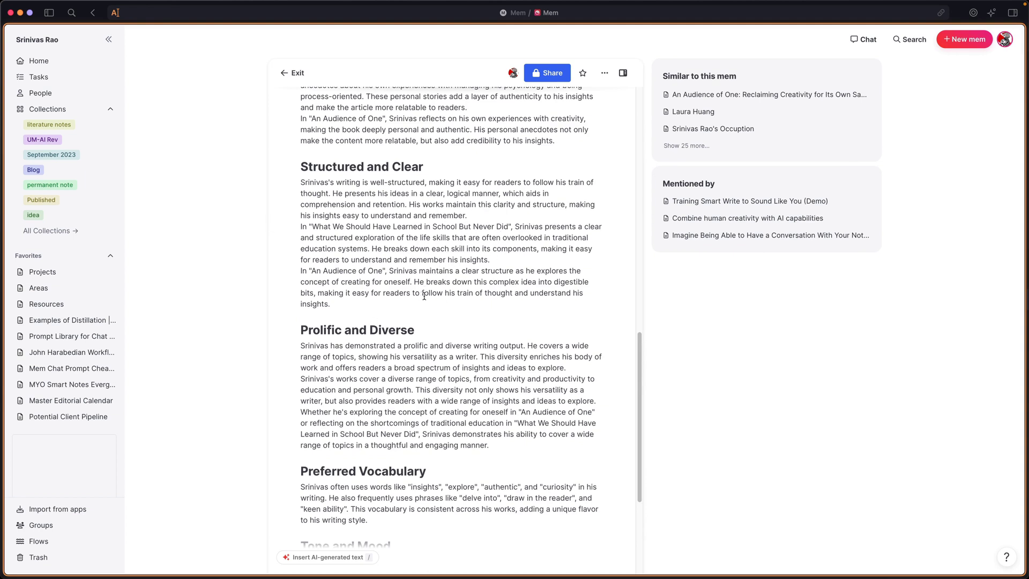
pyautogui.click(624, 73)
pyautogui.scroll(15, 538, 220)
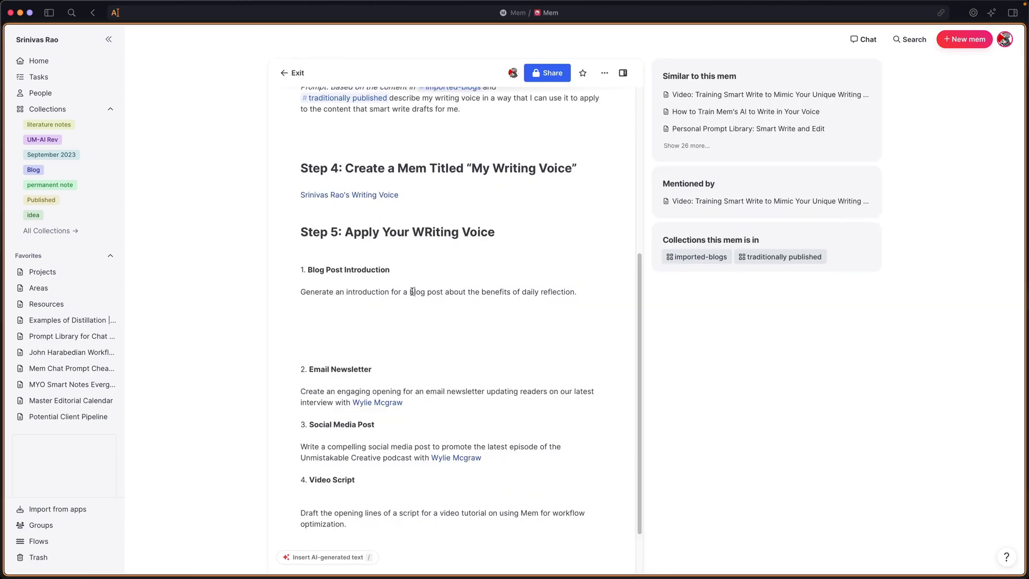
# Generate a blog introduction on daily reflection from the Step 5 prompt with Smart Edit and copy it
pyautogui.tripleClick(412, 291)
pyautogui.press('super+c')
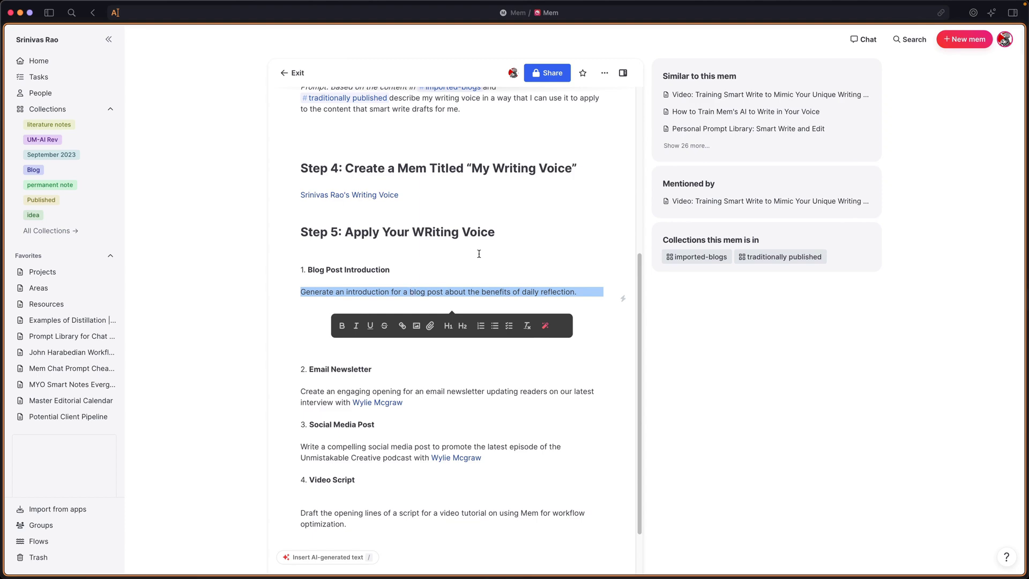
pyautogui.click(545, 325)
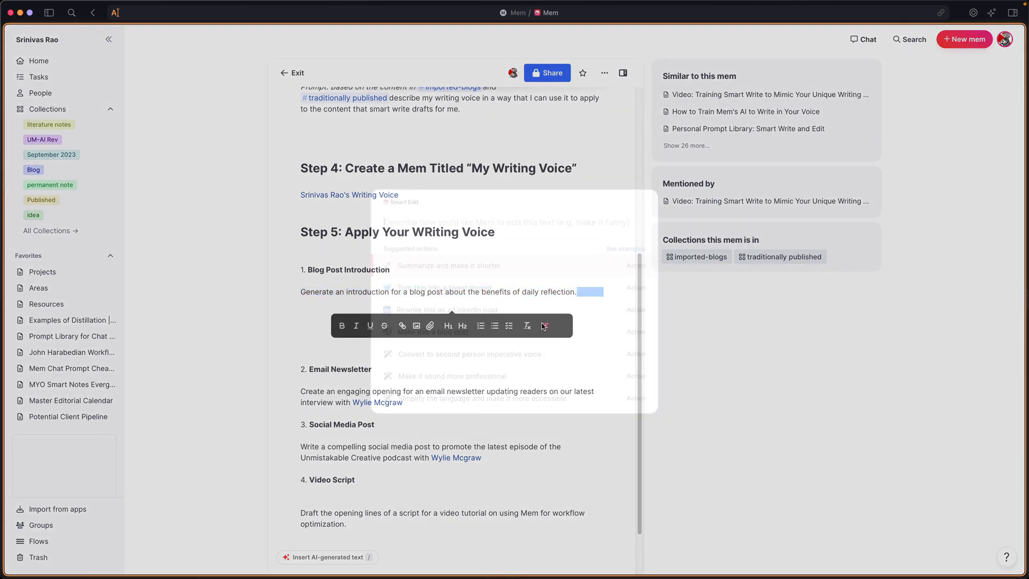
pyautogui.press('super+v')
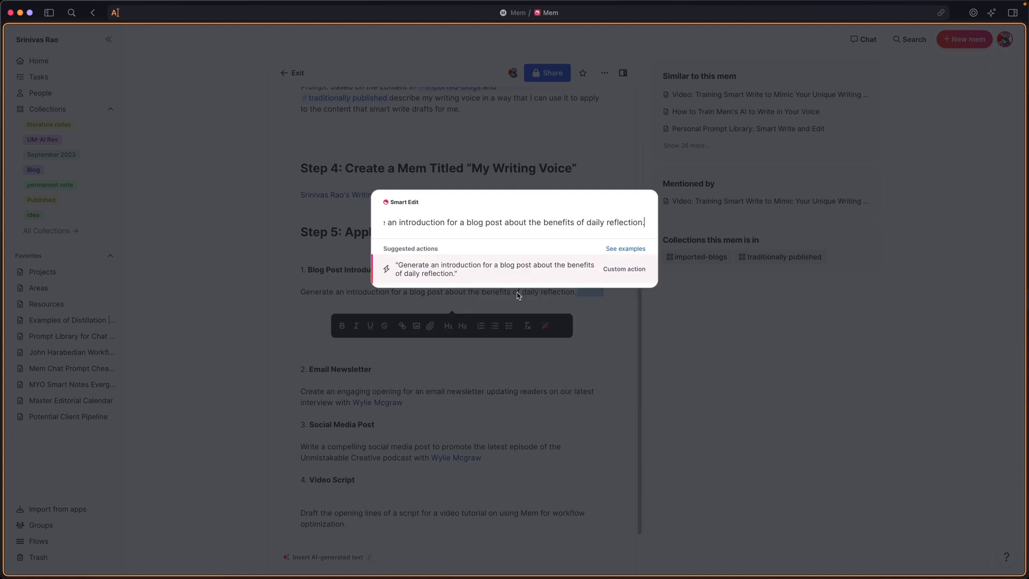
pyautogui.press('Return')
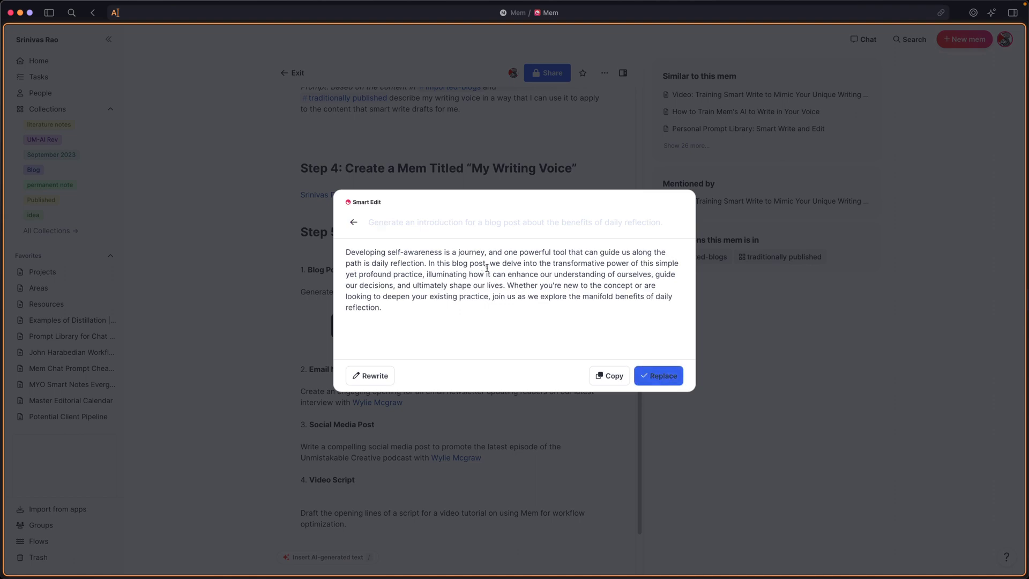
pyautogui.click(600, 375)
# Replace the blog introduction prompt line with the generated introduction
pyautogui.press('Escape')
pyautogui.scroll(-3, 356, 244)
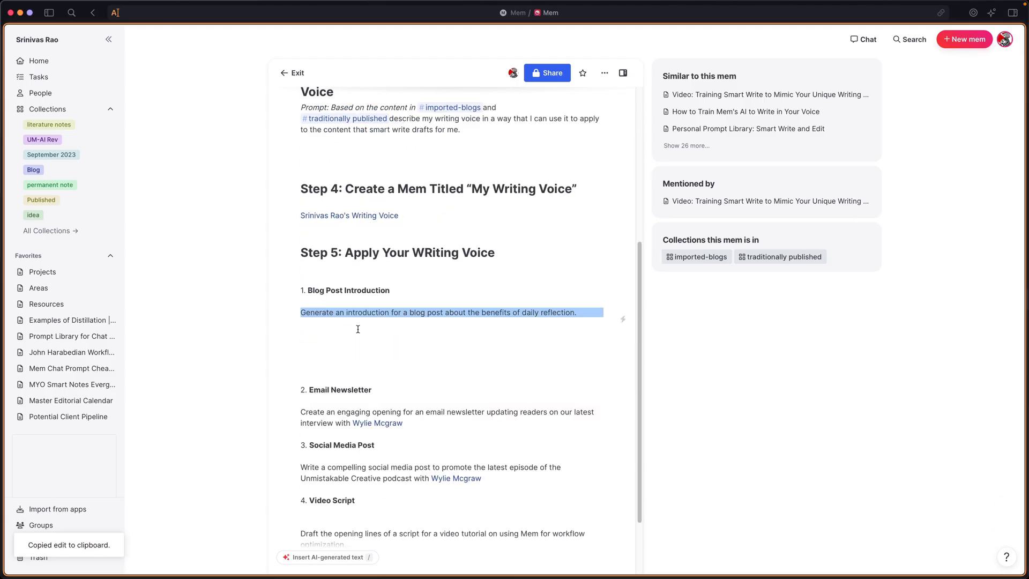
pyautogui.click(352, 331)
pyautogui.tripleClick(346, 311)
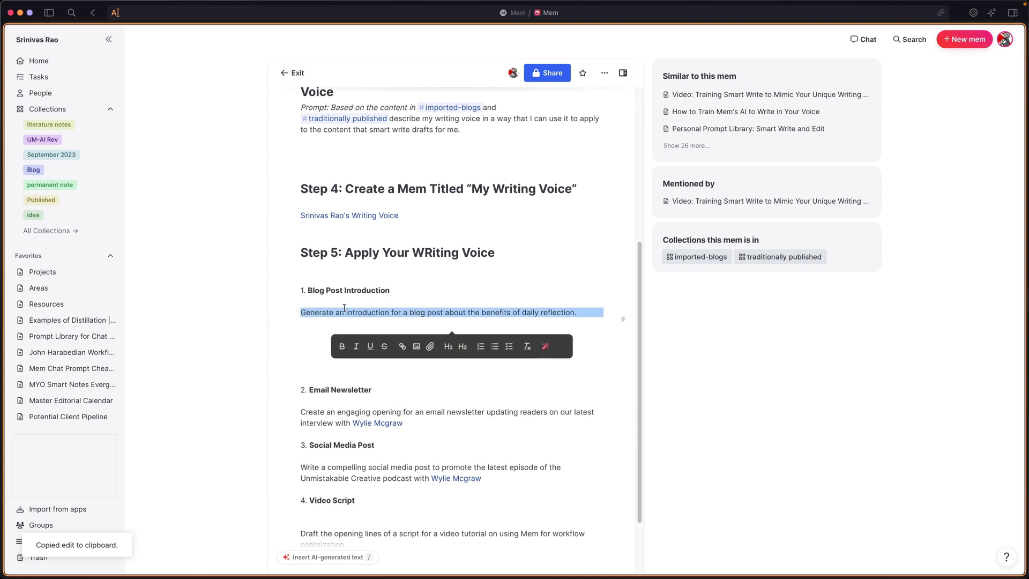
pyautogui.press('super+v')
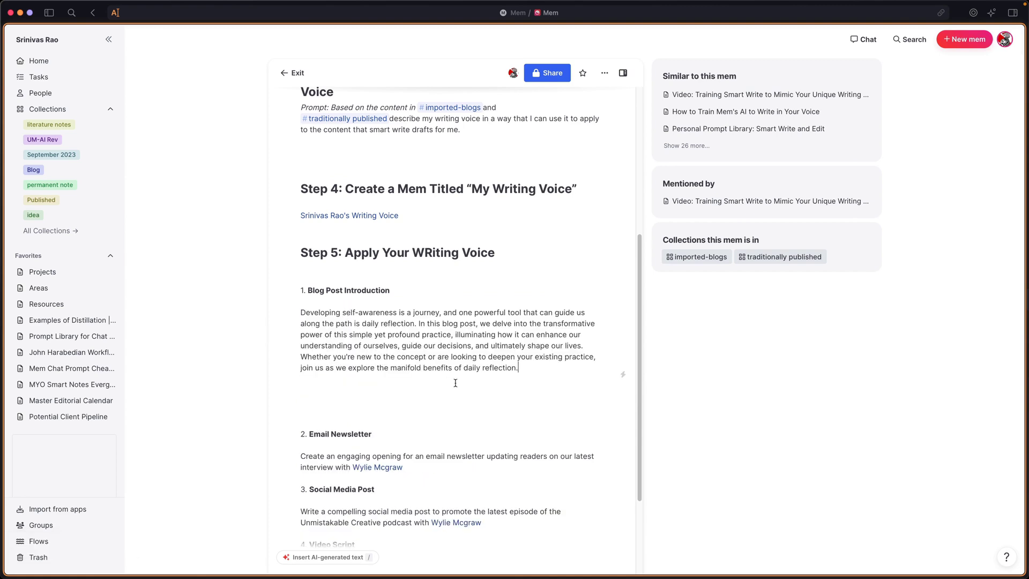
# Rewrite the introduction with the 'aps' apply-my-voice Smart Edit action and copy the result
pyautogui.tripleClick(454, 330)
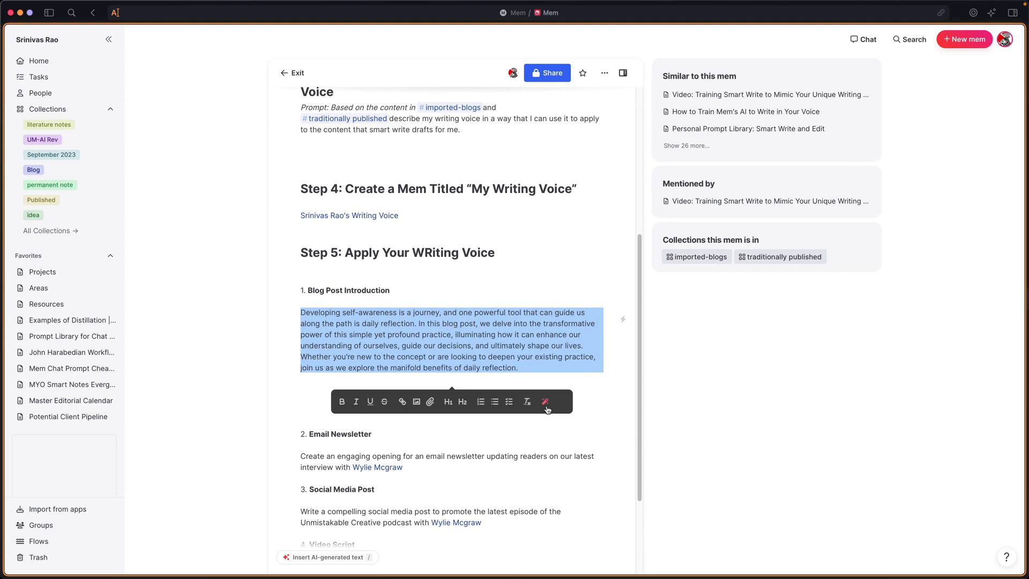
pyautogui.click(546, 403)
pyautogui.write('APS')
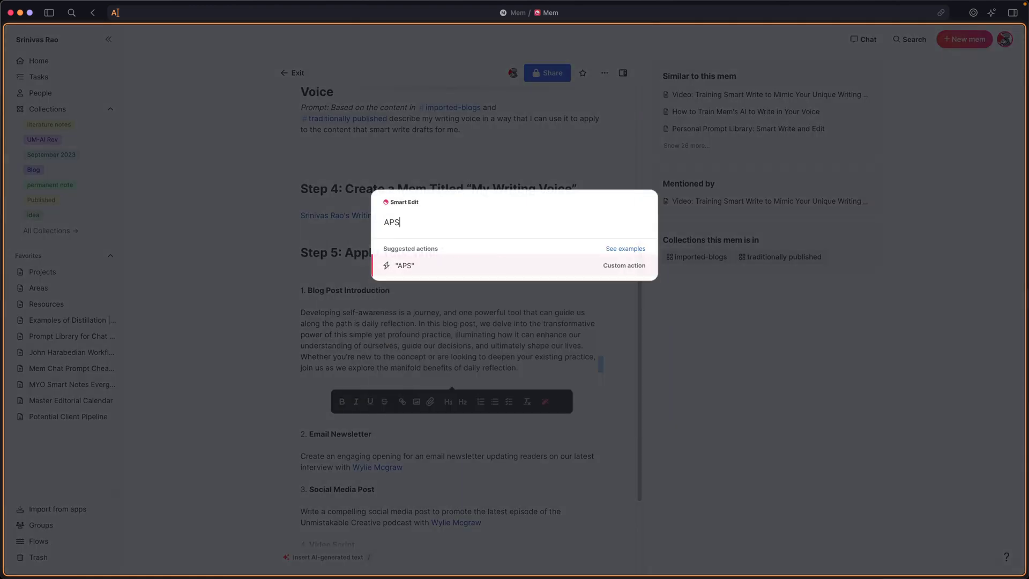
pyautogui.press('BackSpace')
pyautogui.press('BackSpace')
pyautogui.press('BackSpace')
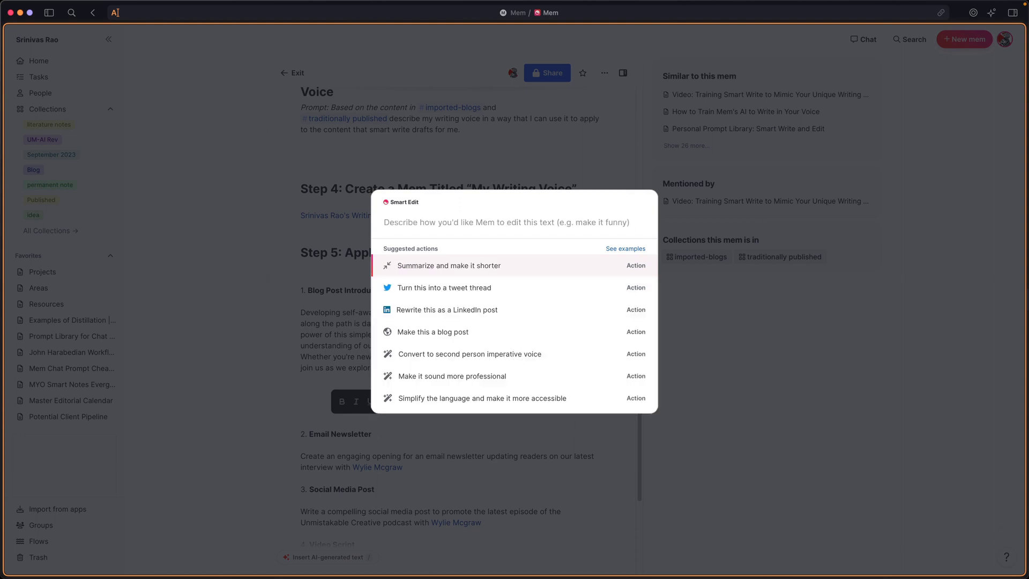
pyautogui.write('aps')
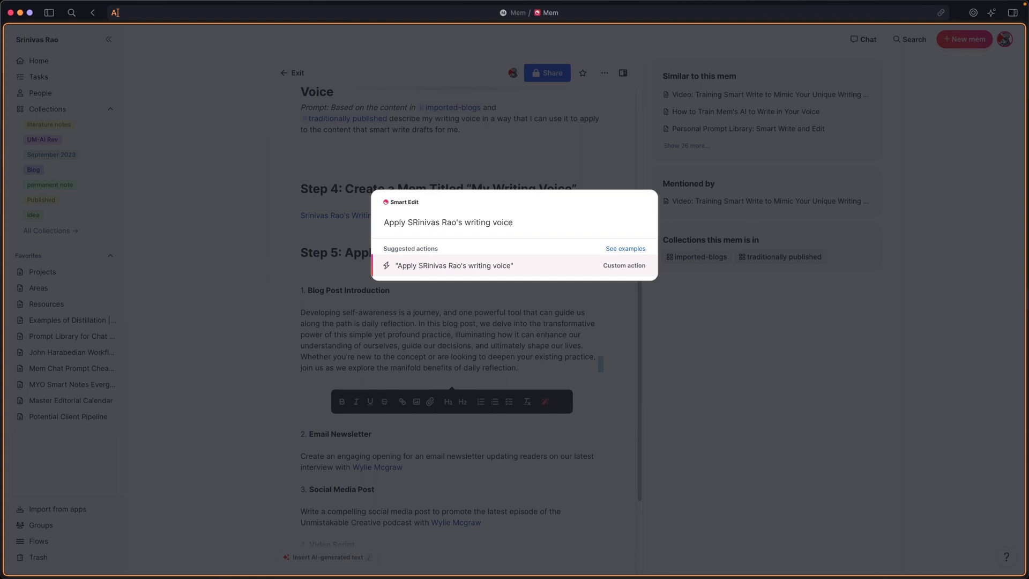
pyautogui.press('Return')
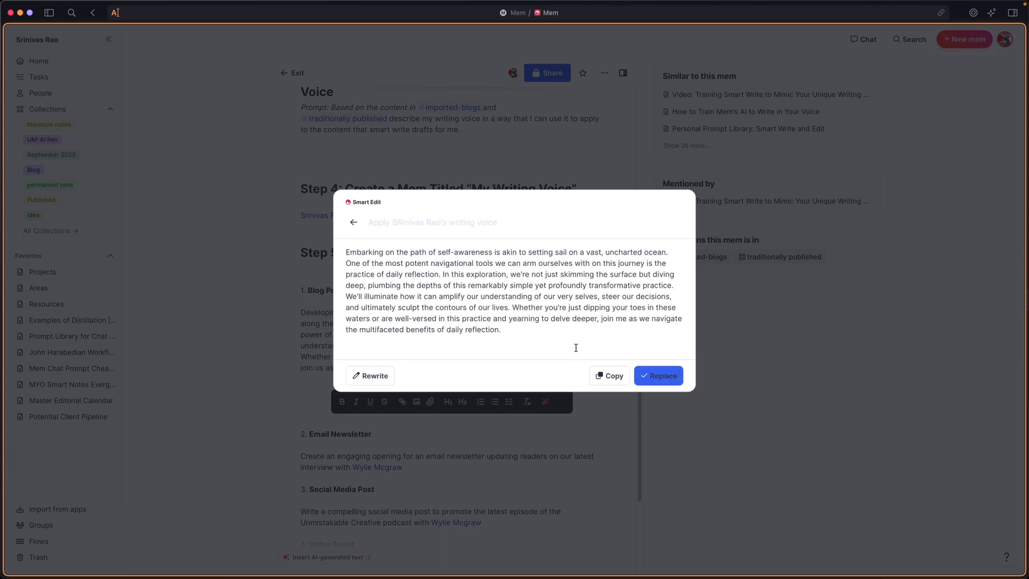
pyautogui.click(610, 376)
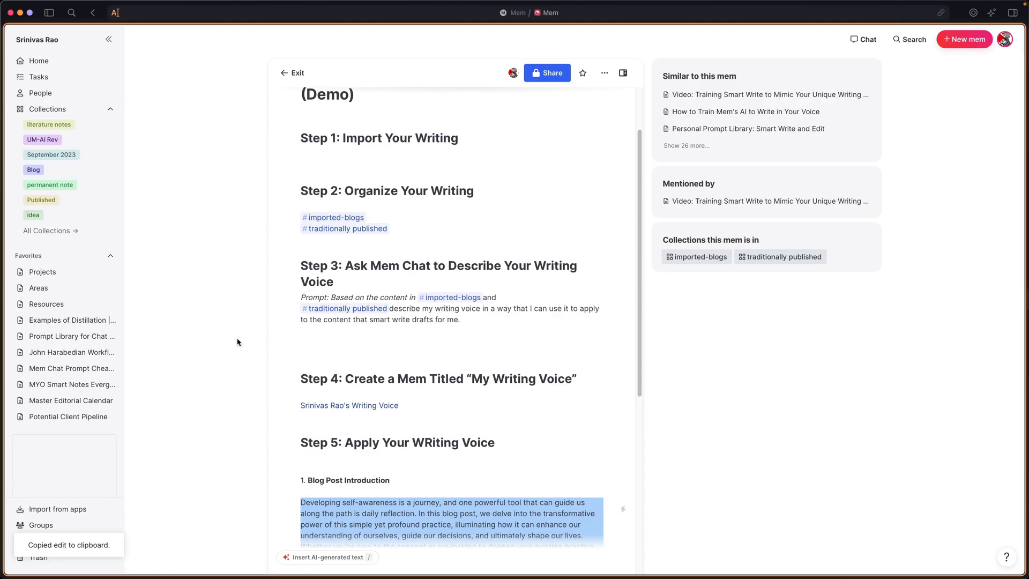
pyautogui.scroll(-5, 353, 347)
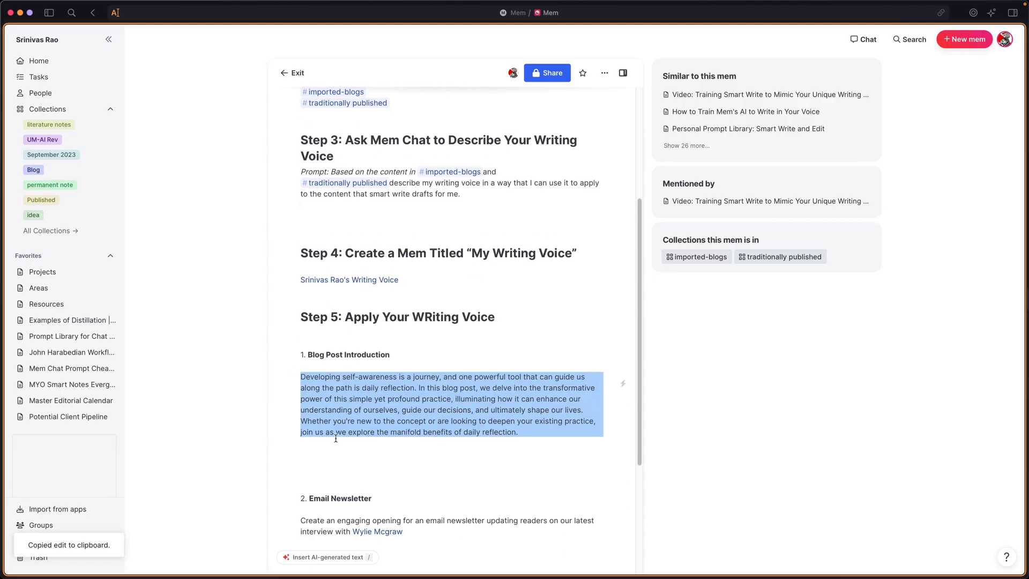
pyautogui.click(330, 453)
# Paste the voice-matched introduction under the original and review the remaining Step 5 prompts
pyautogui.press('super+v')
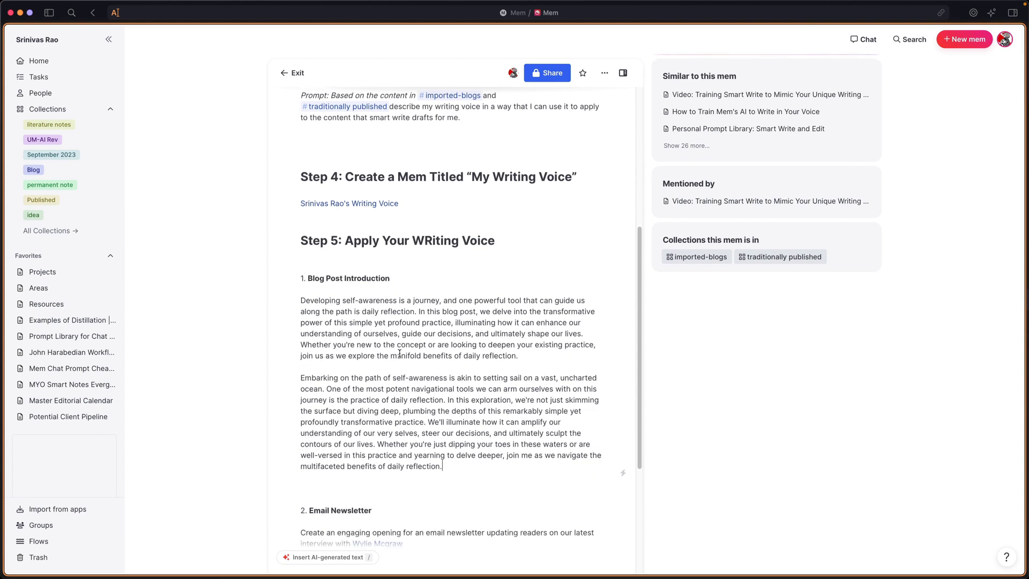
pyautogui.scroll(-1, 409, 381)
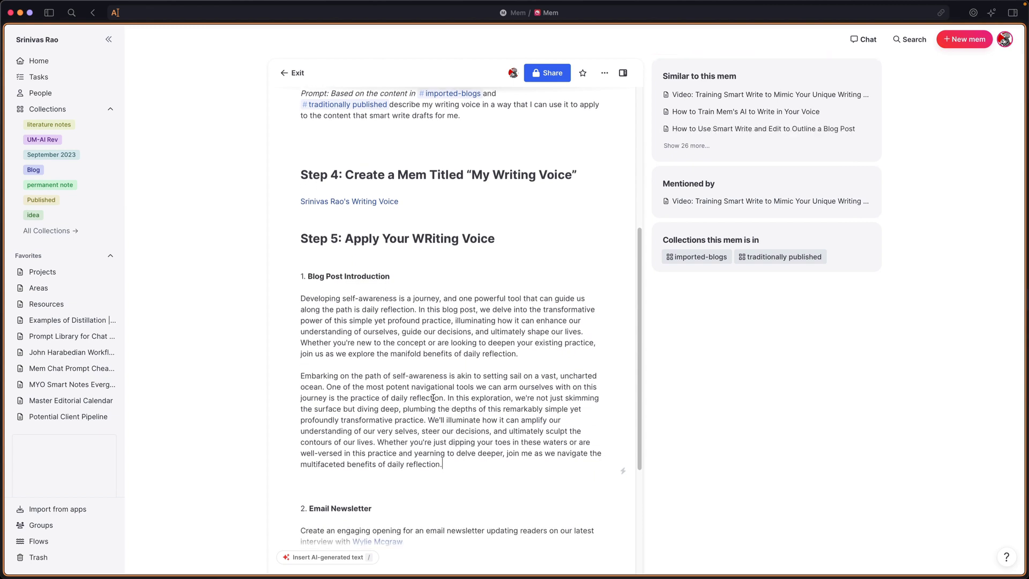
pyautogui.scroll(-1, 421, 382)
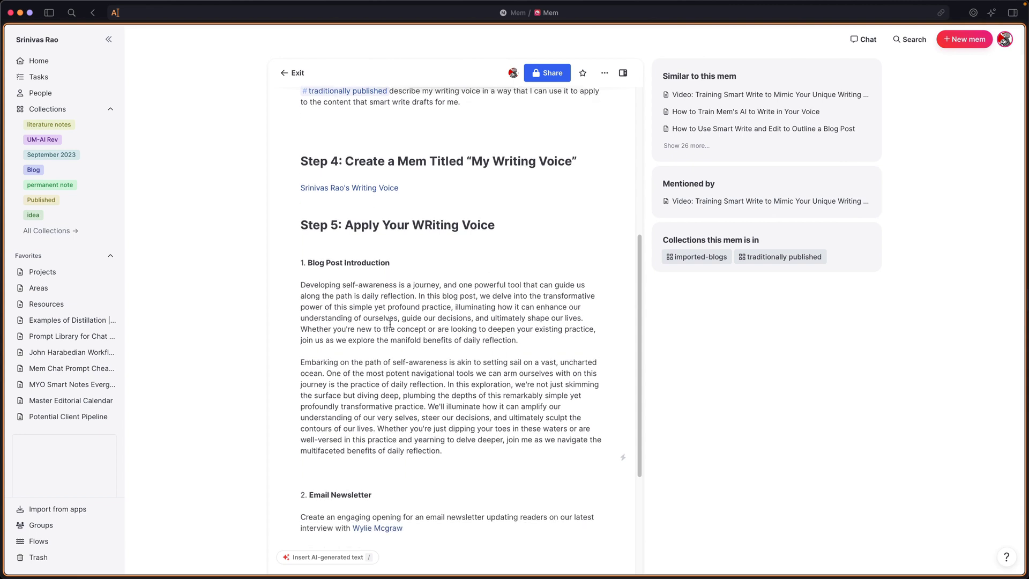
pyautogui.scroll(-2, 419, 324)
pyautogui.scroll(-1, 449, 331)
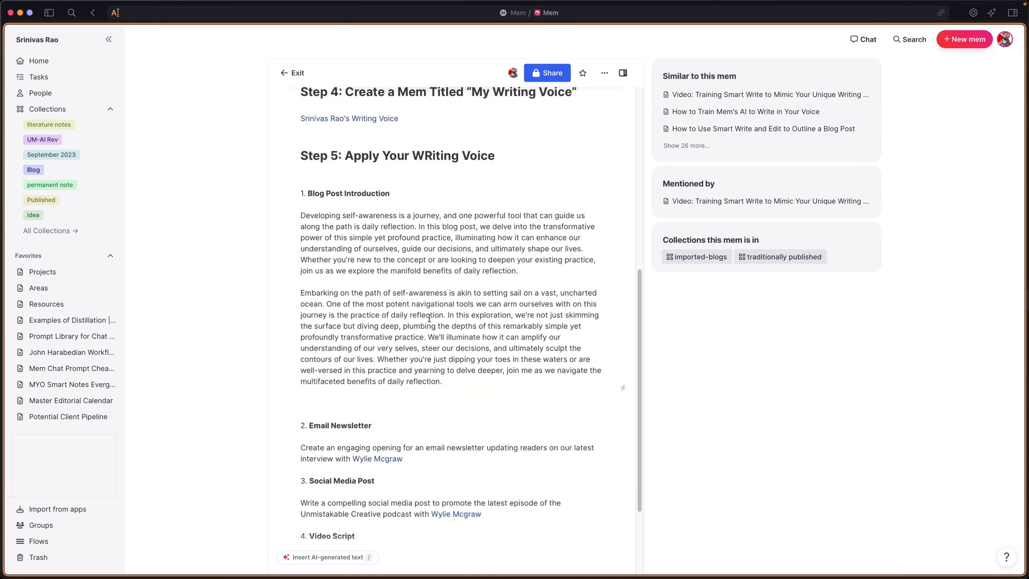
pyautogui.scroll(-1, 428, 353)
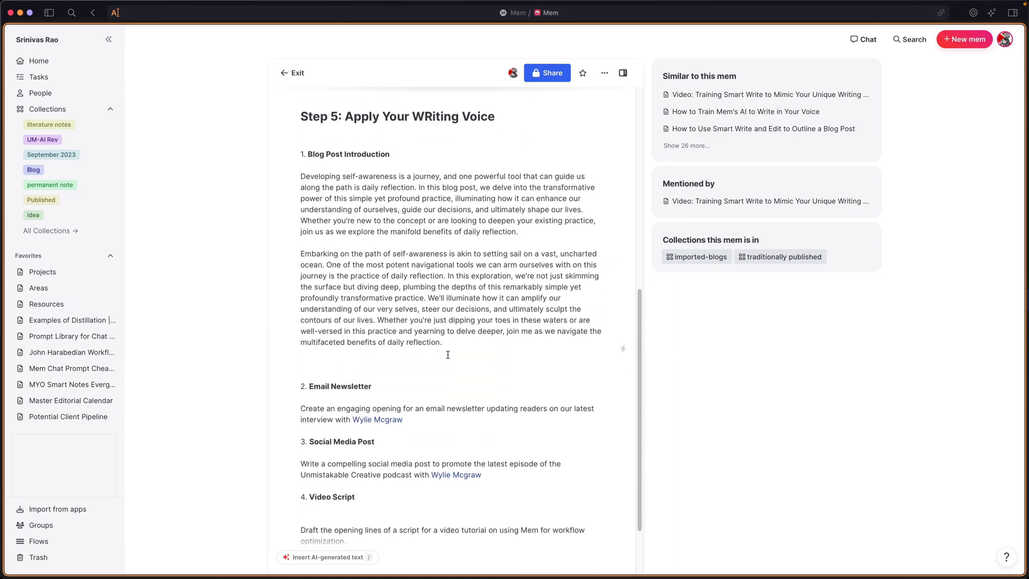
# Generate a newsletter opening about the guest interview with Smart Edit and paste it below the prompt
pyautogui.click(451, 419)
pyautogui.press('Return')
pyautogui.press('Return')
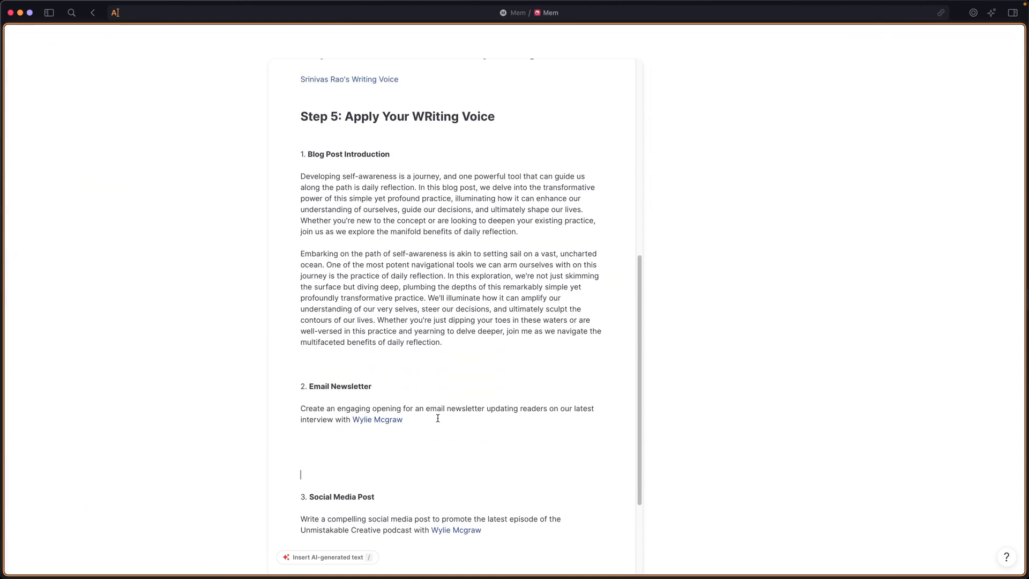
pyautogui.moveTo(457, 396); pyautogui.dragTo(450, 422)
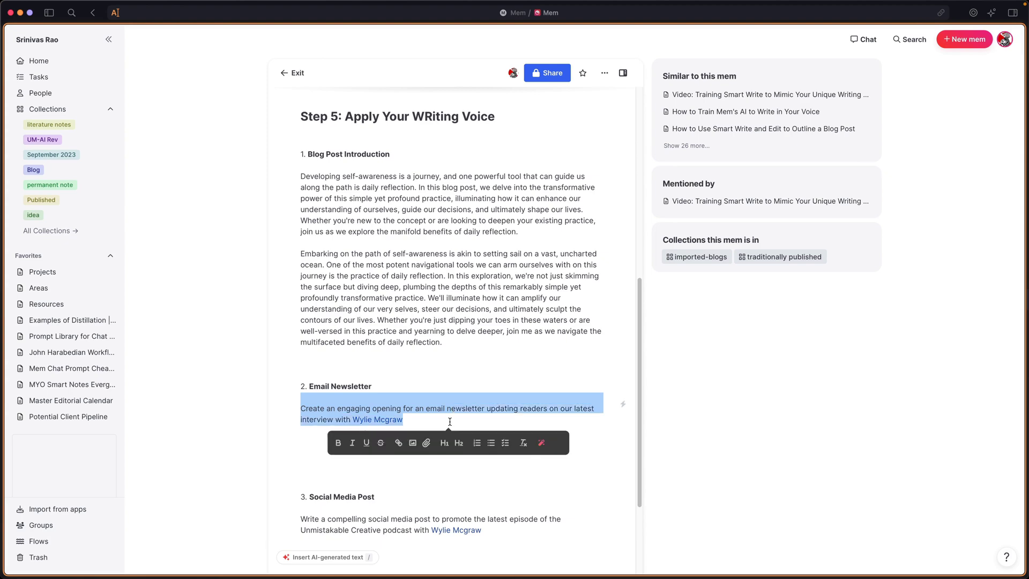
pyautogui.click(543, 445)
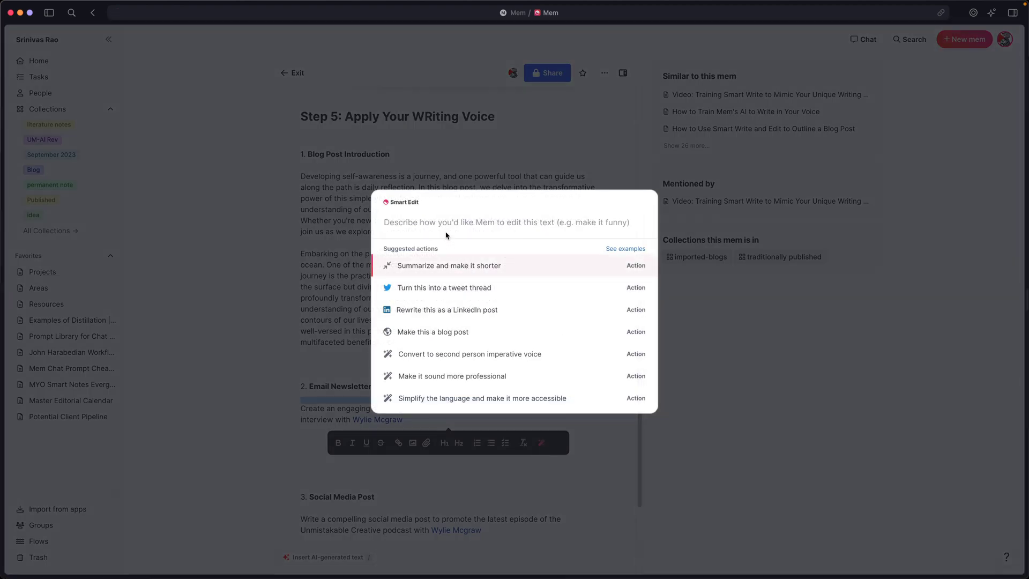
pyautogui.press('super+v')
pyautogui.press('Return')
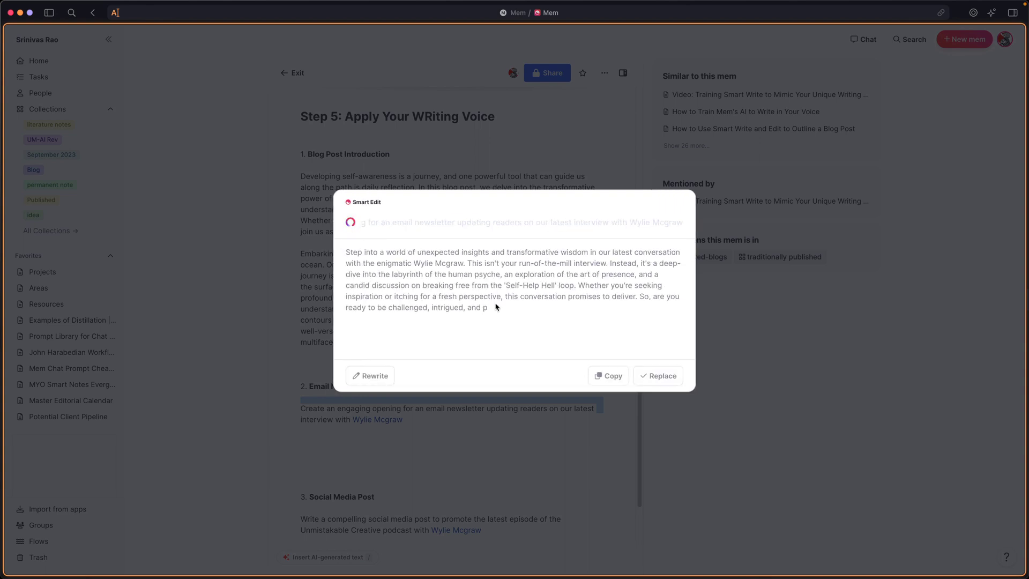
pyautogui.click(608, 376)
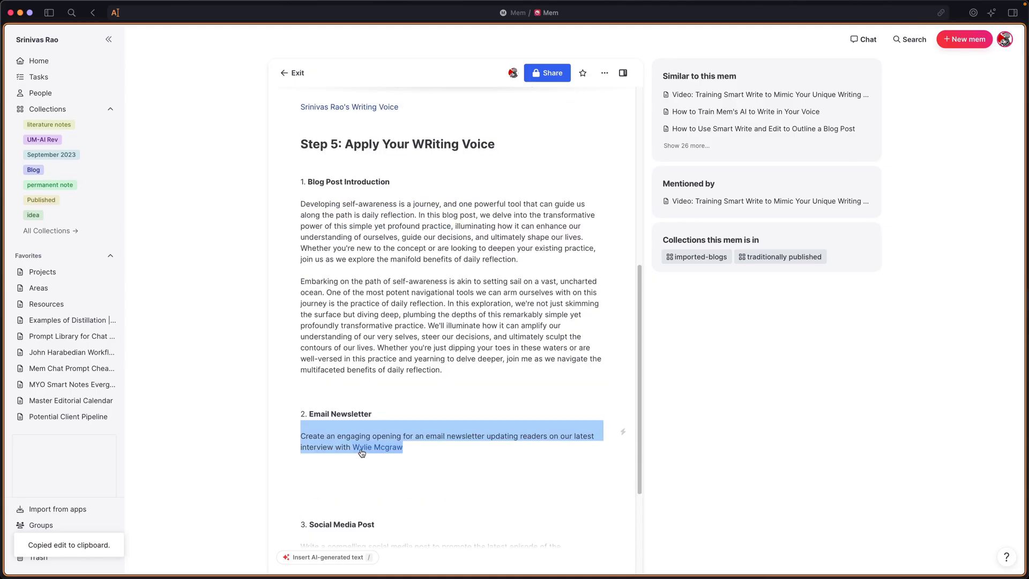
pyautogui.click(359, 481)
pyautogui.press('super+v')
pyautogui.scroll(-3, 367, 461)
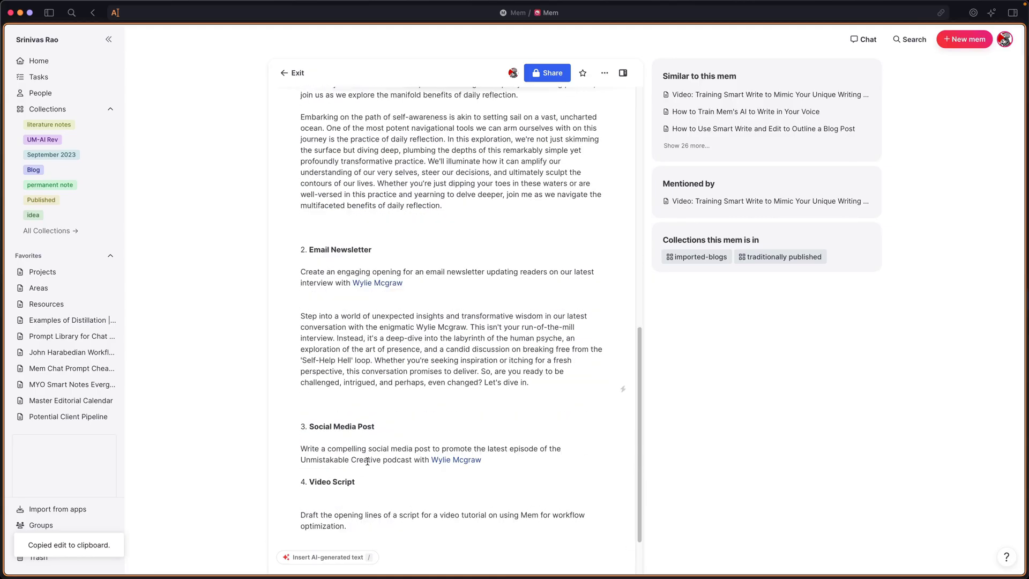
# Rewrite the newsletter draft in the author's writing voice and paste it on a new line below
pyautogui.tripleClick(398, 333)
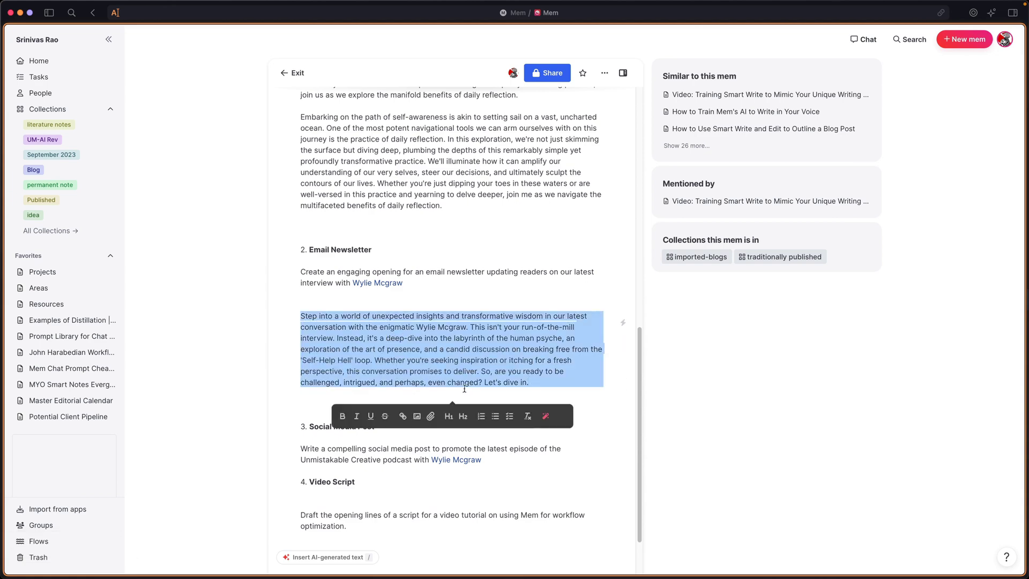
pyautogui.click(546, 417)
pyautogui.write('a')
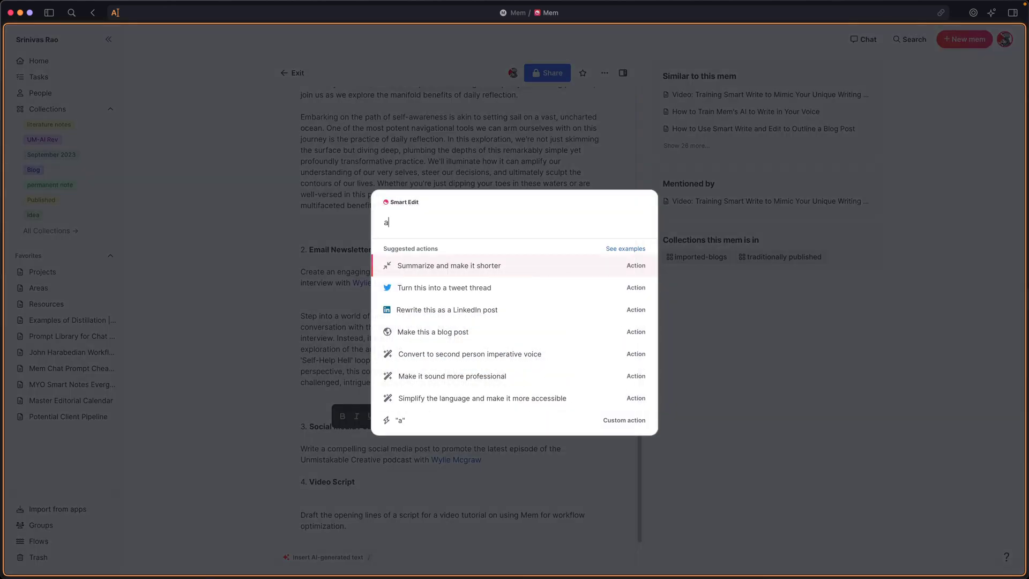
pyautogui.press('BackSpace')
pyautogui.write("Apply SRinivas Rao's writing voice")
pyautogui.press('Return')
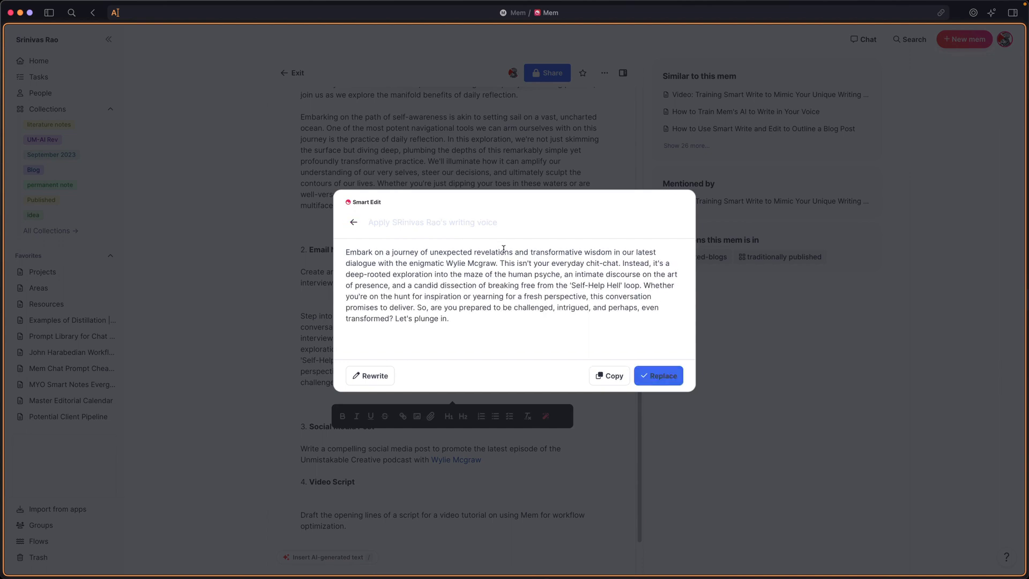
pyautogui.click(607, 375)
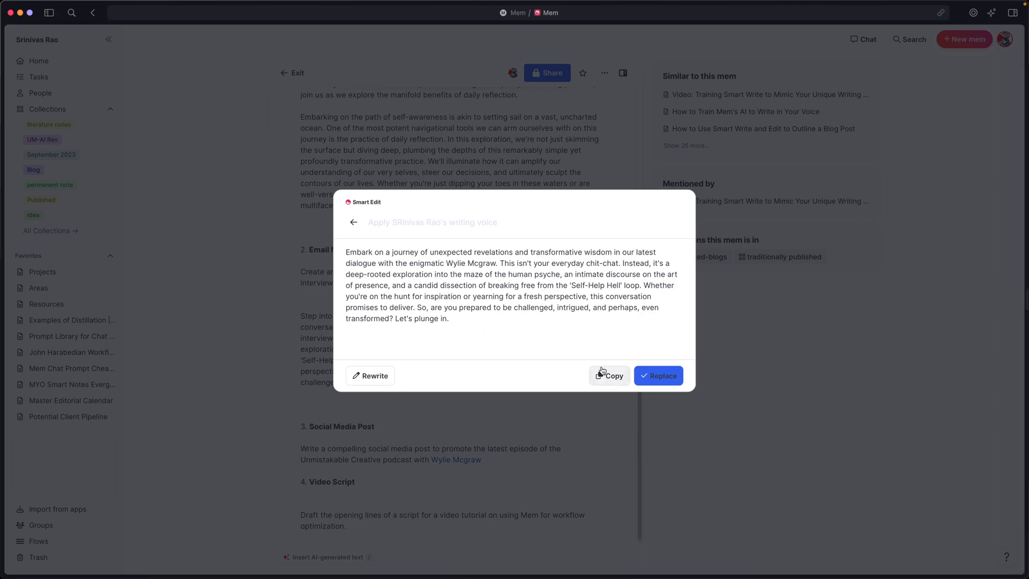
pyautogui.click(269, 328)
pyautogui.scroll(-3, 388, 366)
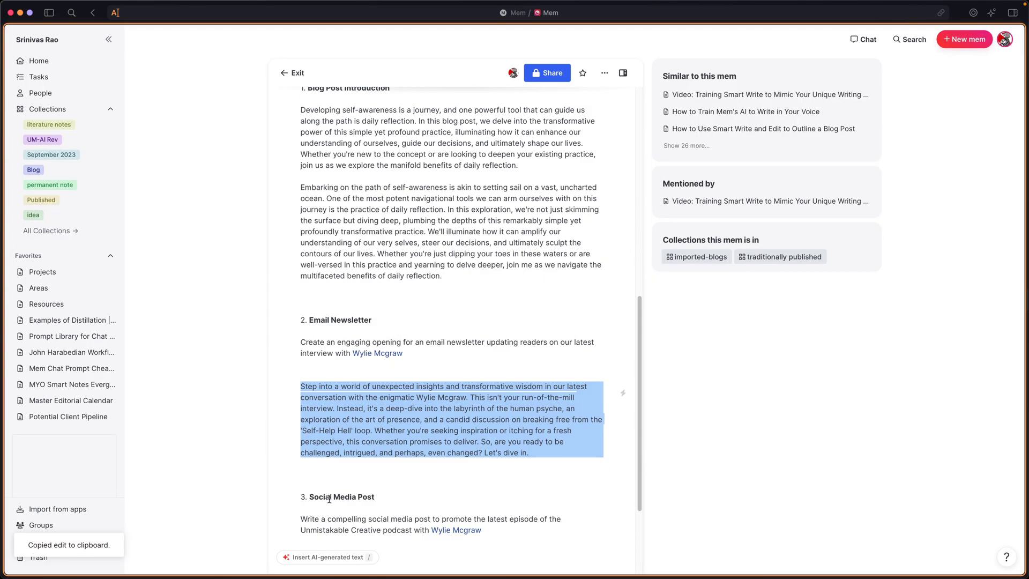
pyautogui.click(335, 471)
pyautogui.press('Return')
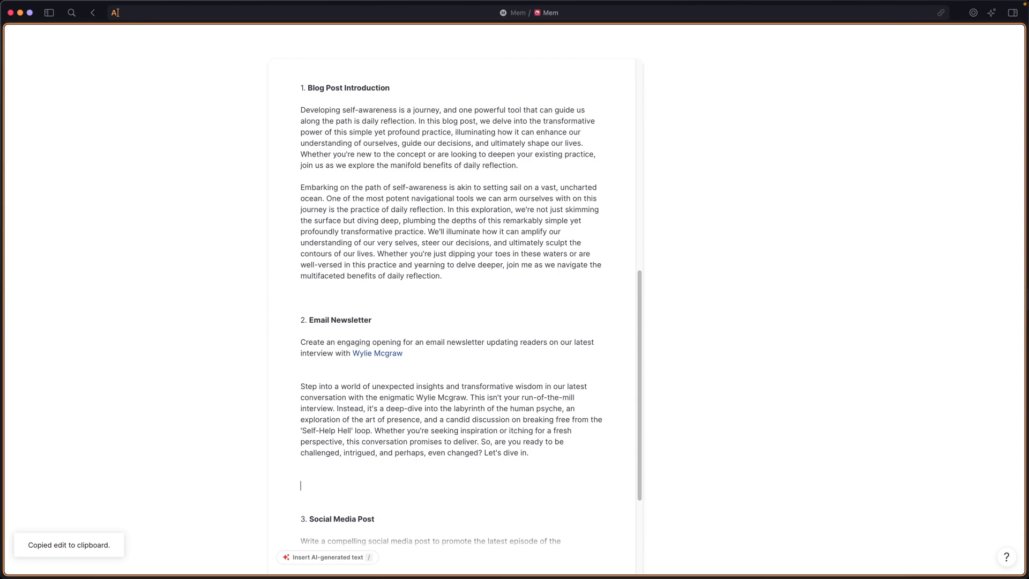
pyautogui.press('super+v')
pyautogui.scroll(-3, 410, 344)
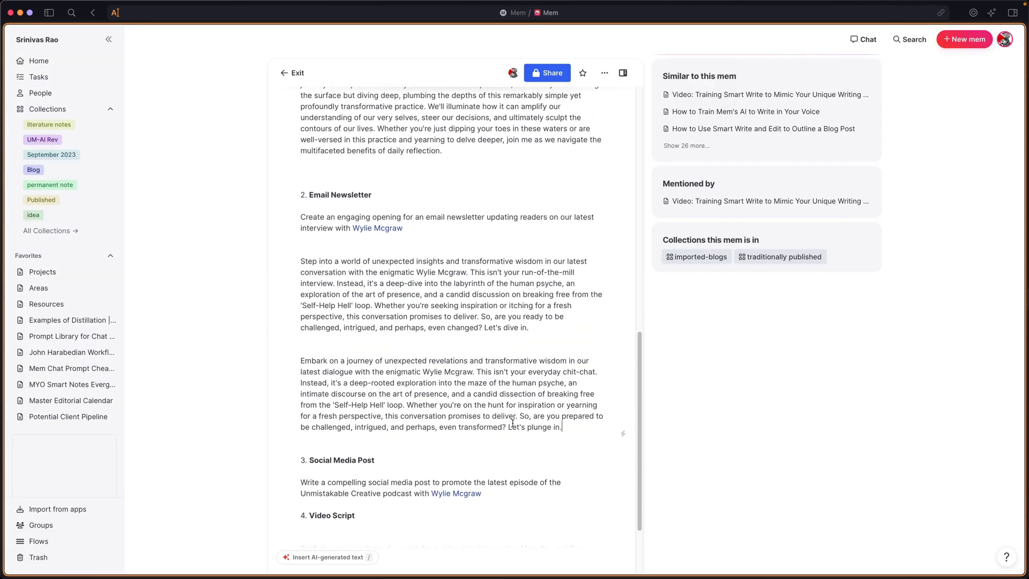
pyautogui.scroll(-1, 455, 375)
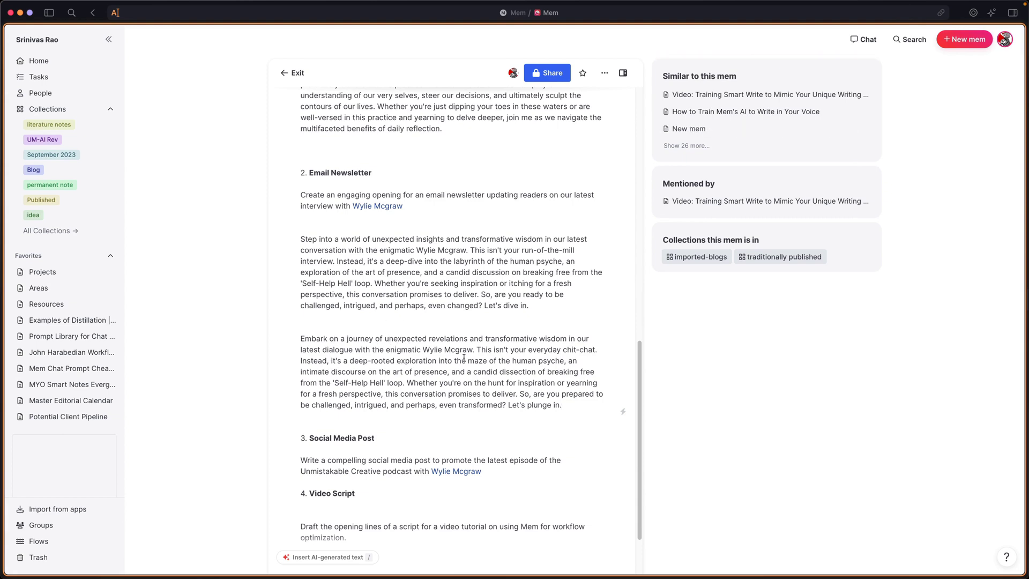
pyautogui.scroll(-1, 432, 351)
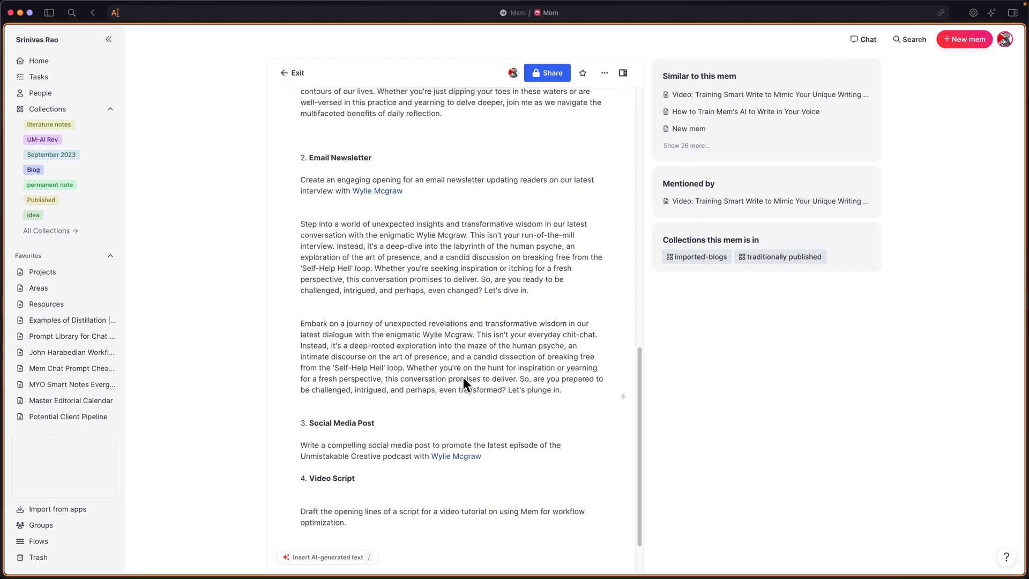
pyautogui.scroll(-1, 324, 304)
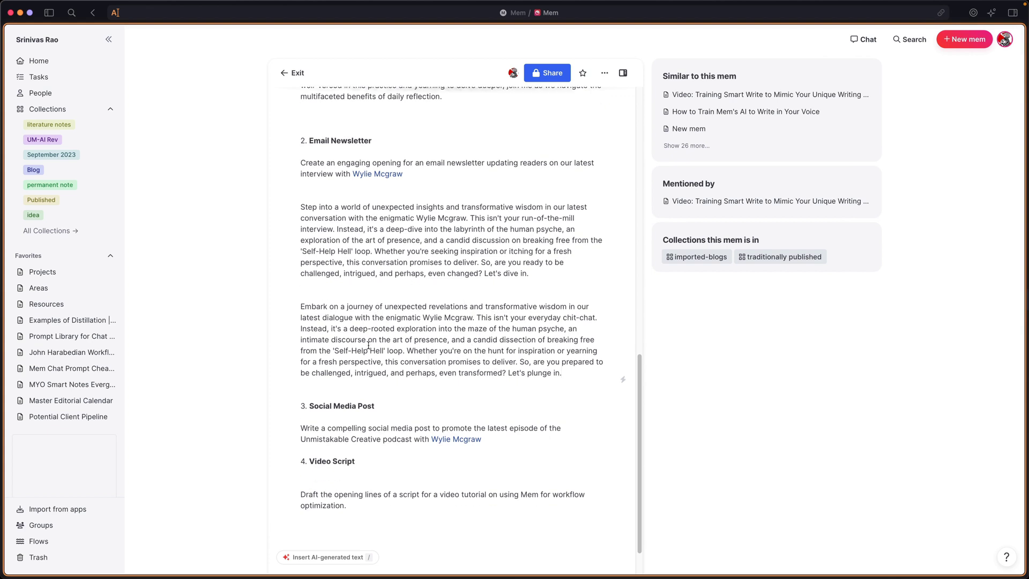
pyautogui.scroll(-1, 417, 391)
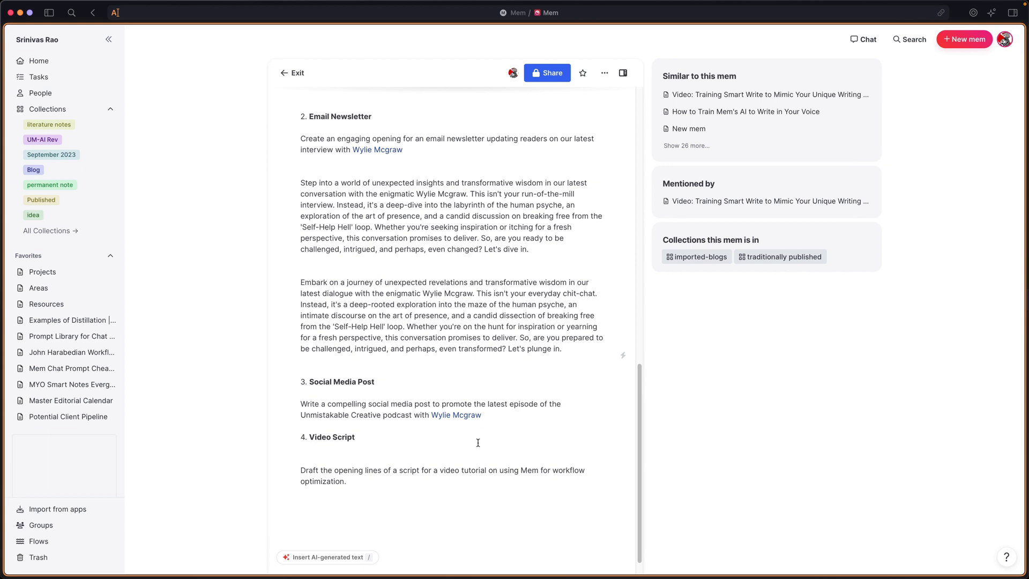
# Swap the Social Media Post prompt for a Smart Edit-generated Unmistakable Creative podcast promo
pyautogui.press('Return')
pyautogui.press('Return')
pyautogui.press('Return')
pyautogui.press('Return')
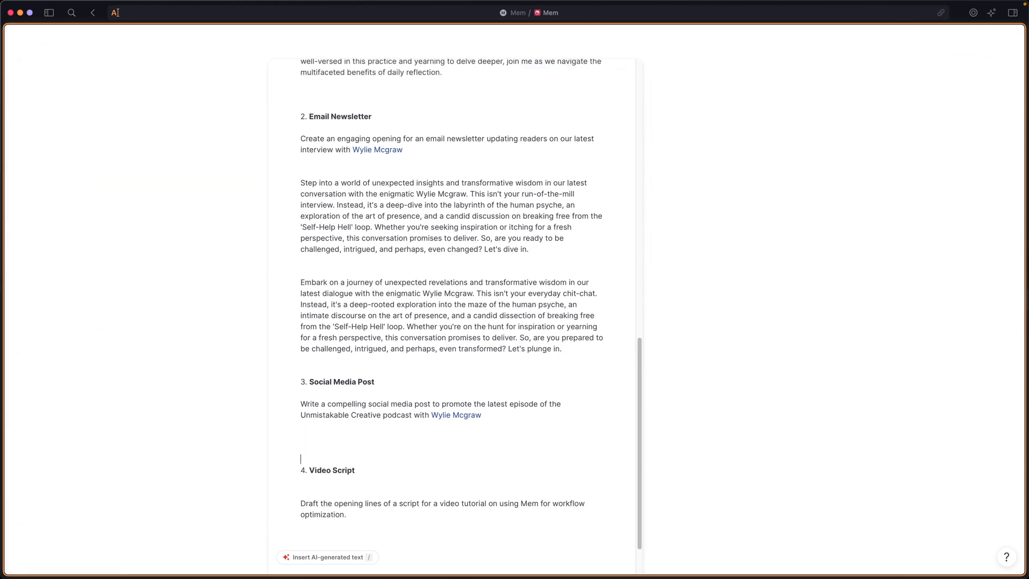
pyautogui.tripleClick(353, 410)
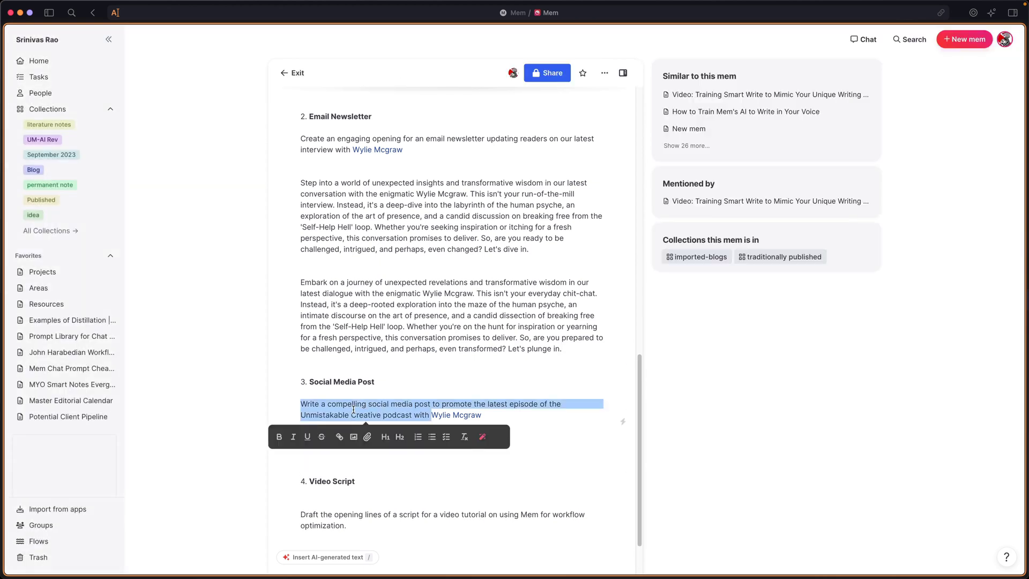
pyautogui.click(504, 413)
pyautogui.moveTo(505, 412); pyautogui.dragTo(299, 405)
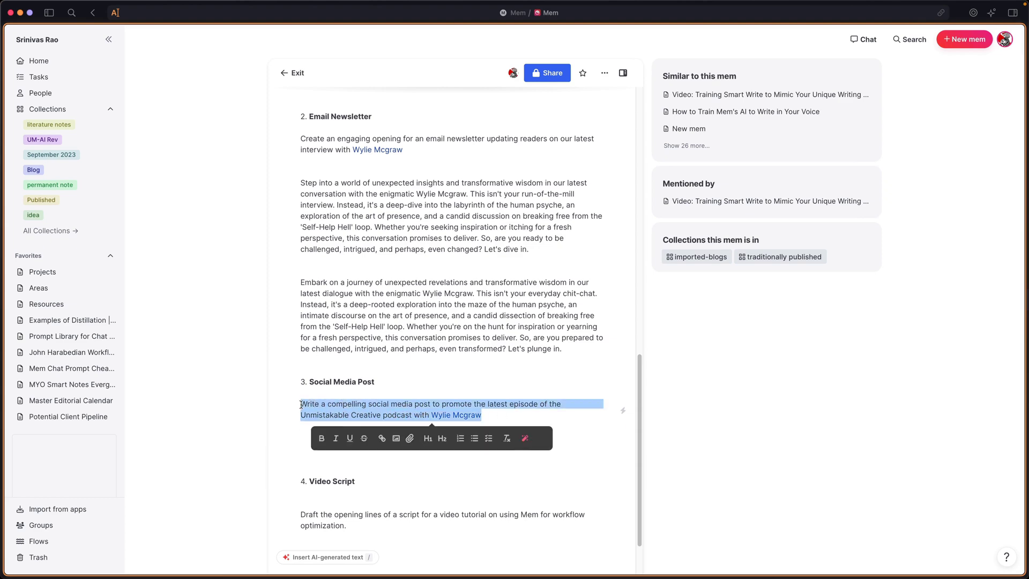
pyautogui.click(525, 438)
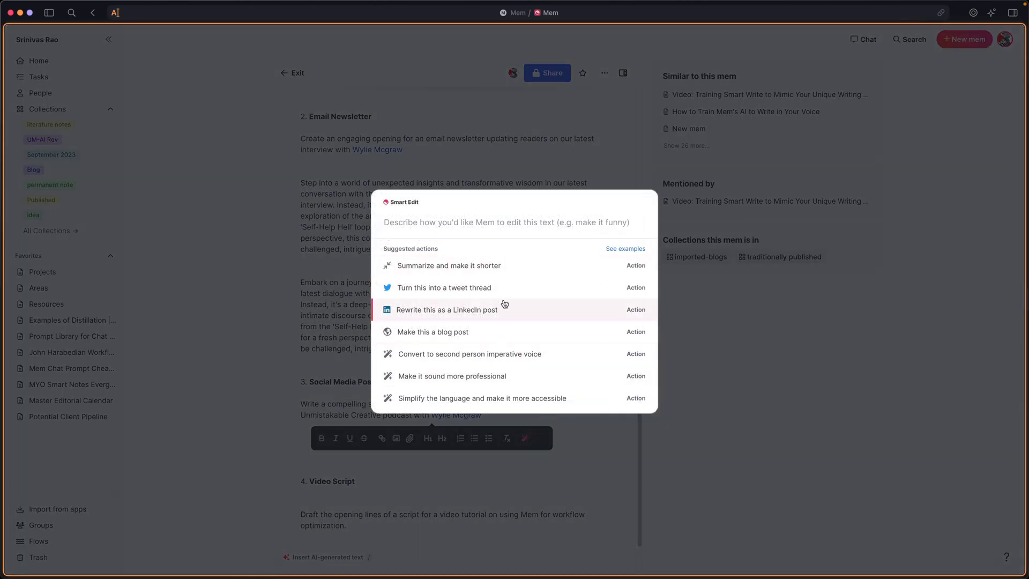
pyautogui.hotkey('ctrl', 'v')
pyautogui.press('Return')
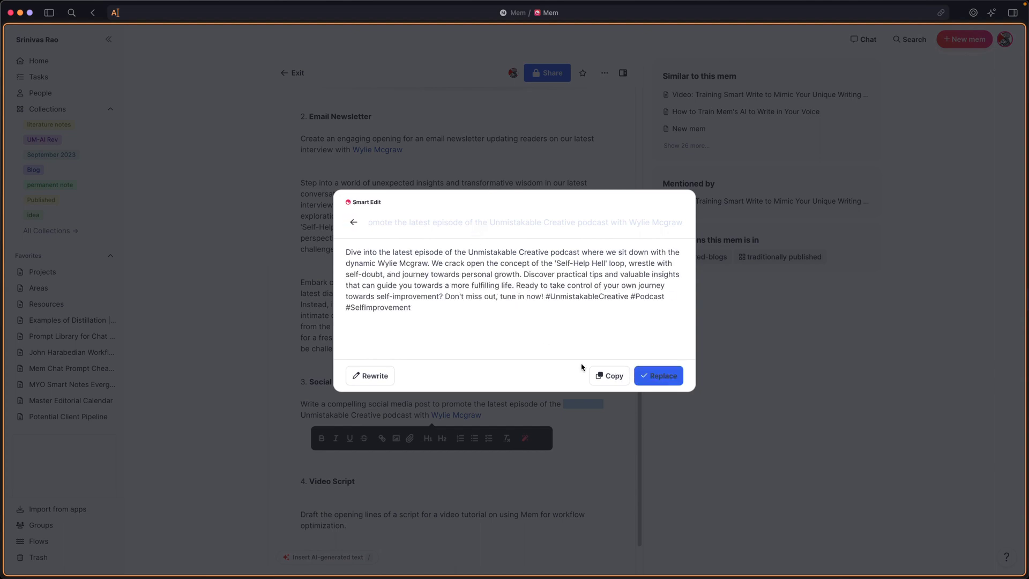
pyautogui.click(606, 379)
pyautogui.click(381, 440)
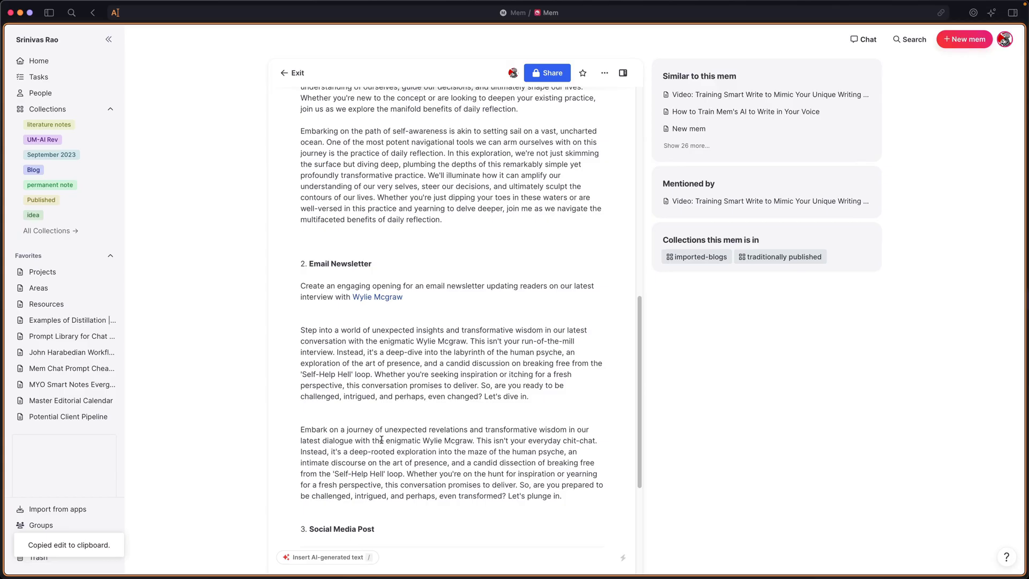
pyautogui.press('BackSpace')
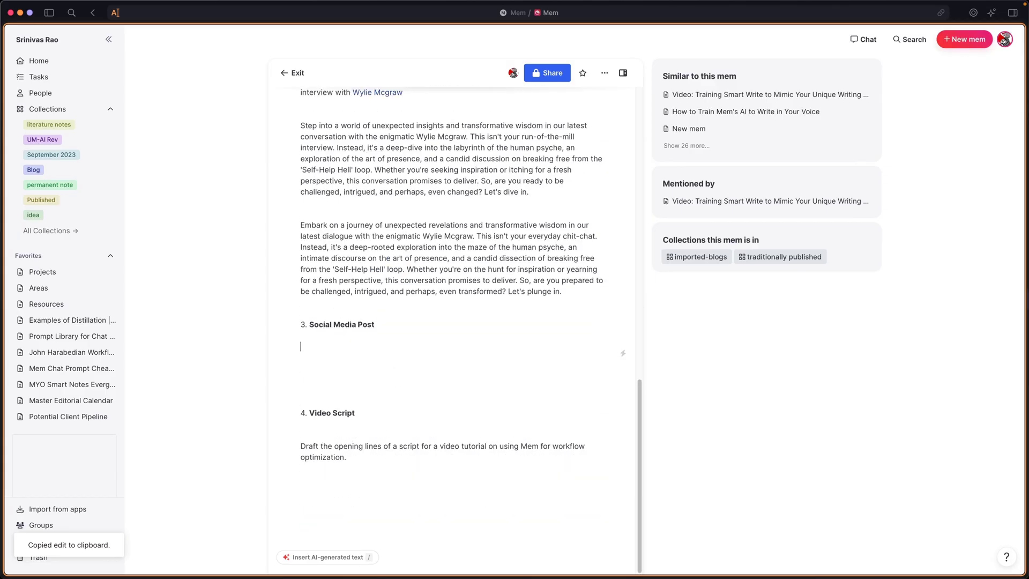
pyautogui.press('super+v')
# Ask Smart Edit to rewrite the new social media post in the author's voice
pyautogui.tripleClick(398, 366)
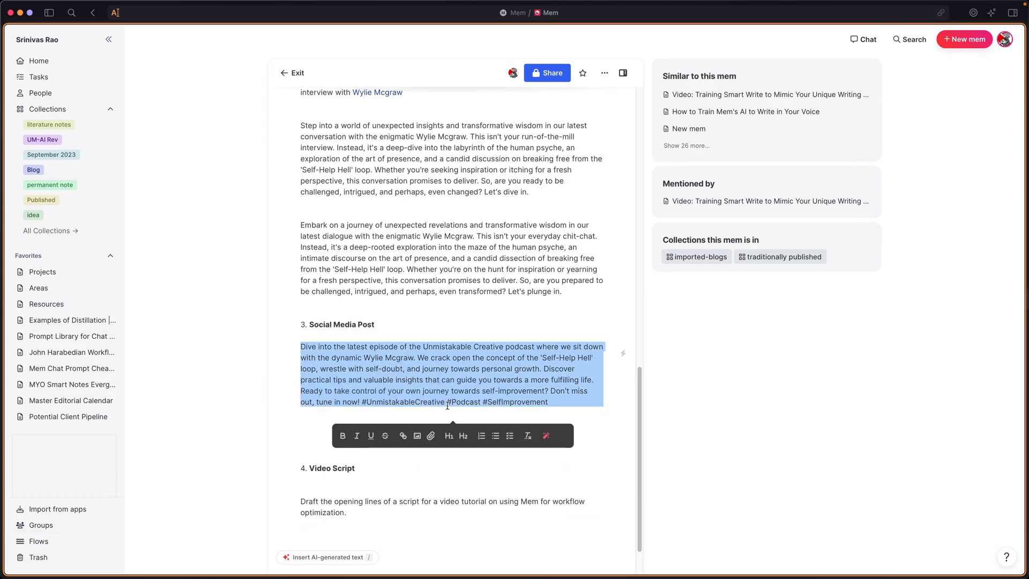
pyautogui.click(543, 436)
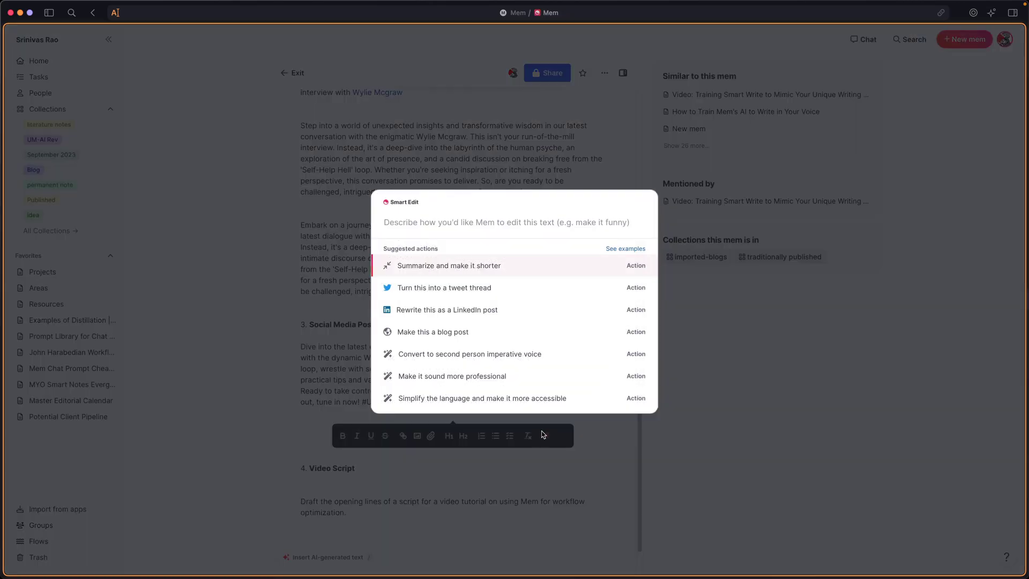
pyautogui.write('apsr')
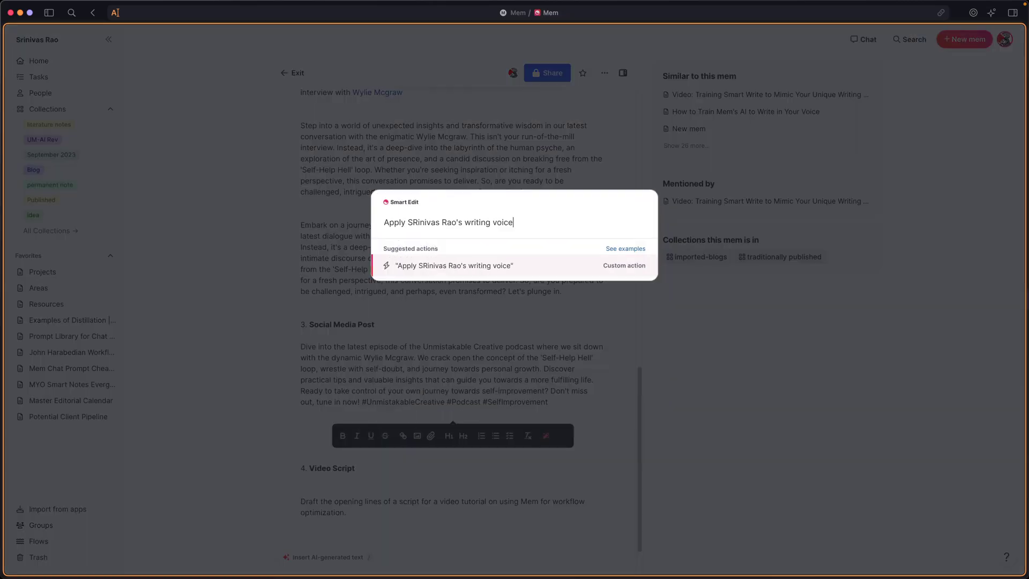
pyautogui.press('Return')
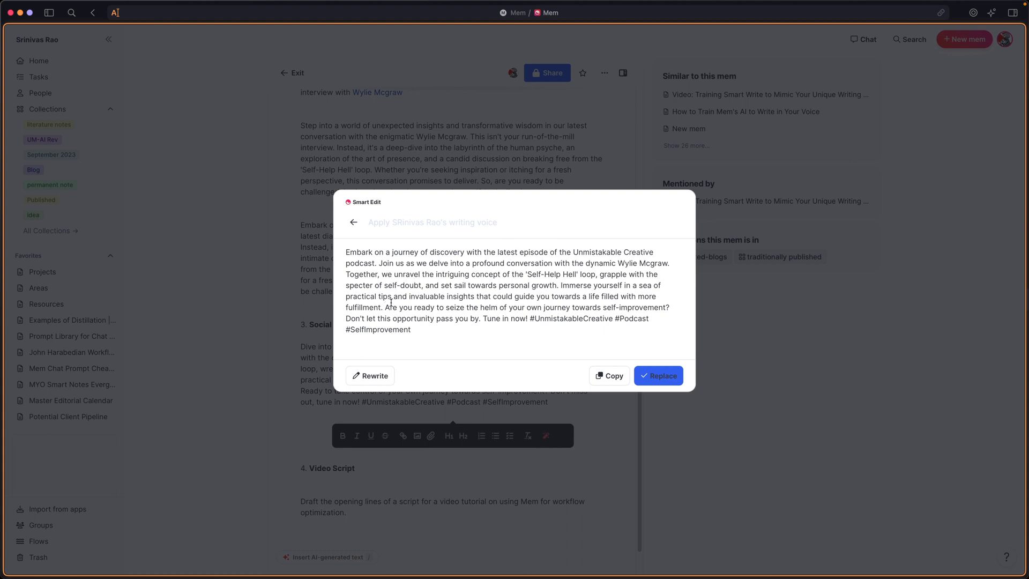
# Paste the voice-matched 'Embark on a journey of discovery…' post below the original social draft
pyautogui.click(610, 375)
pyautogui.click(294, 431)
pyautogui.scroll(-5, 332, 426)
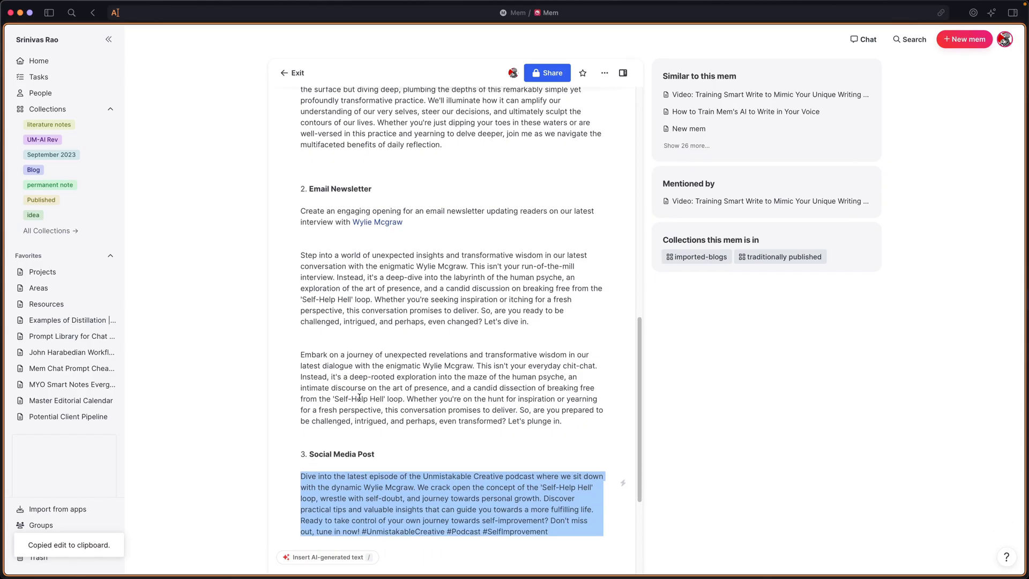
pyautogui.click(352, 380)
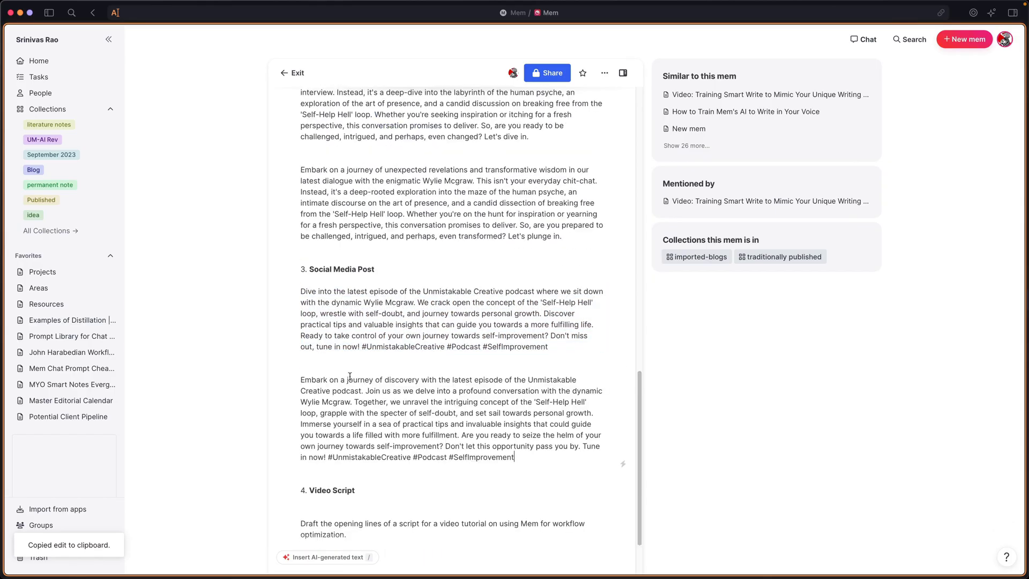
pyautogui.press('super+v')
pyautogui.scroll(-1, 400, 346)
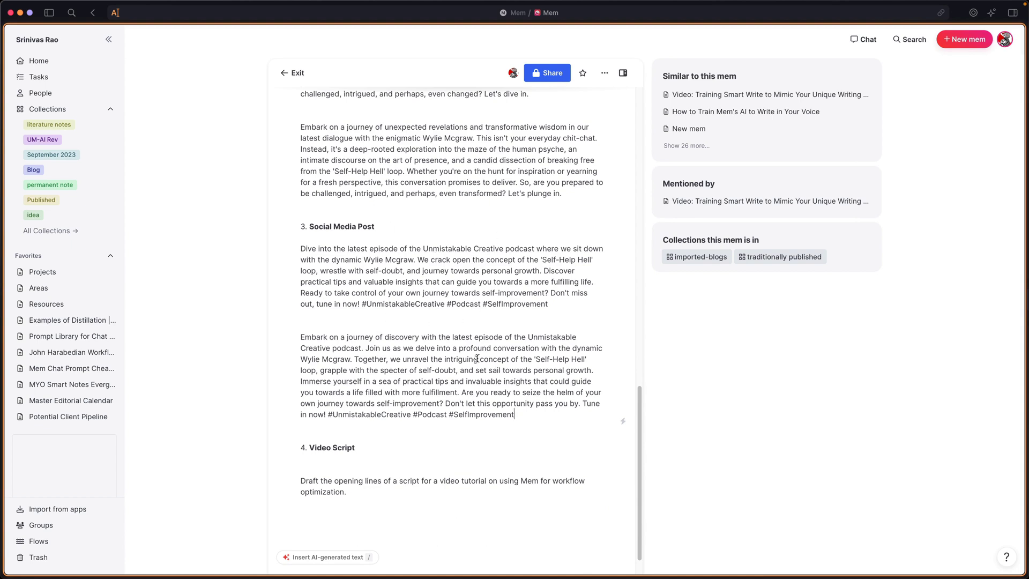
pyautogui.scroll(-1, 477, 359)
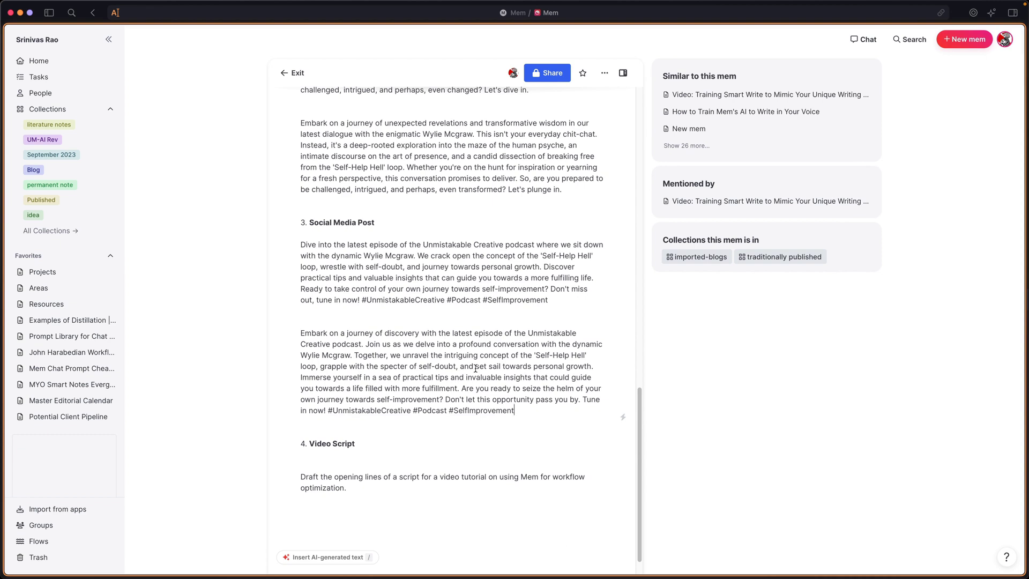
pyautogui.scroll(-1, 405, 410)
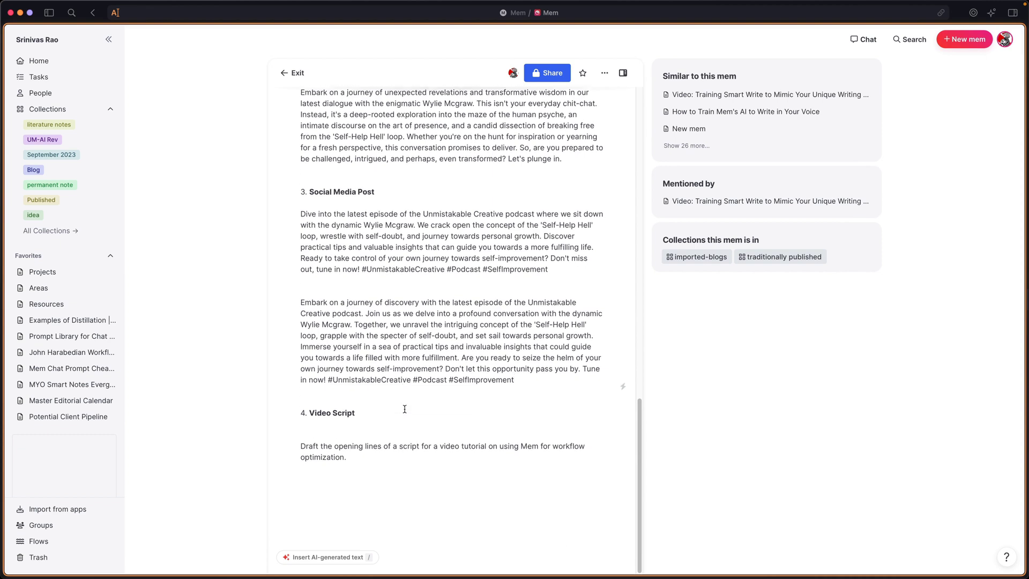
# Run Smart Write on the Video Script prompt to draft a workflow-optimization tutorial script
pyautogui.tripleClick(352, 445)
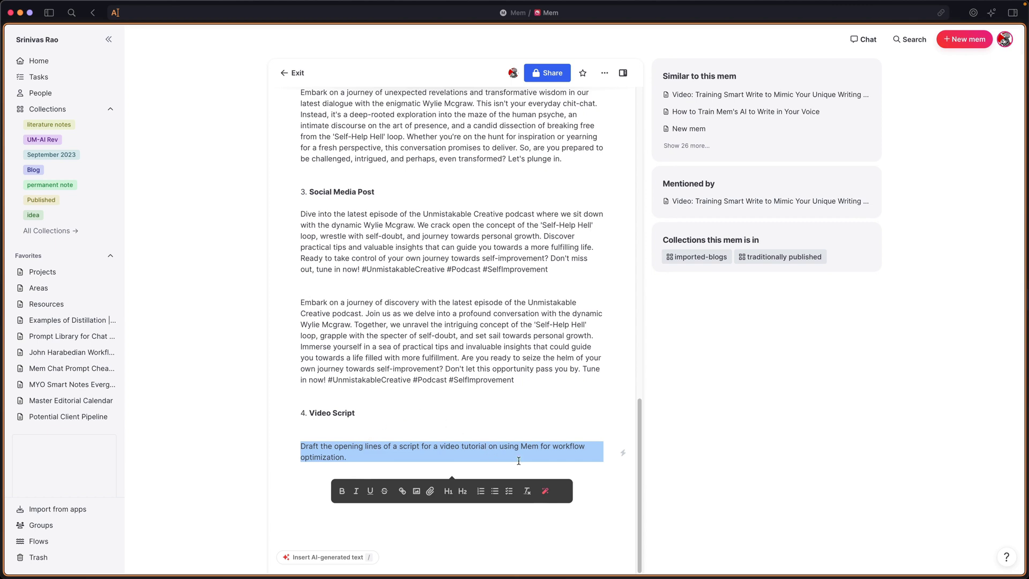
pyautogui.click(546, 492)
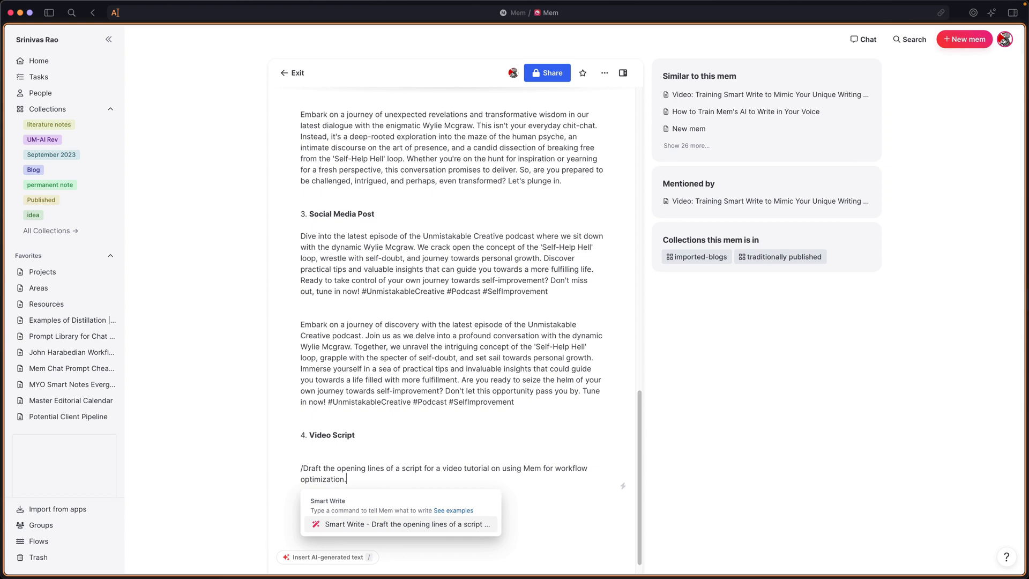
pyautogui.press('Return')
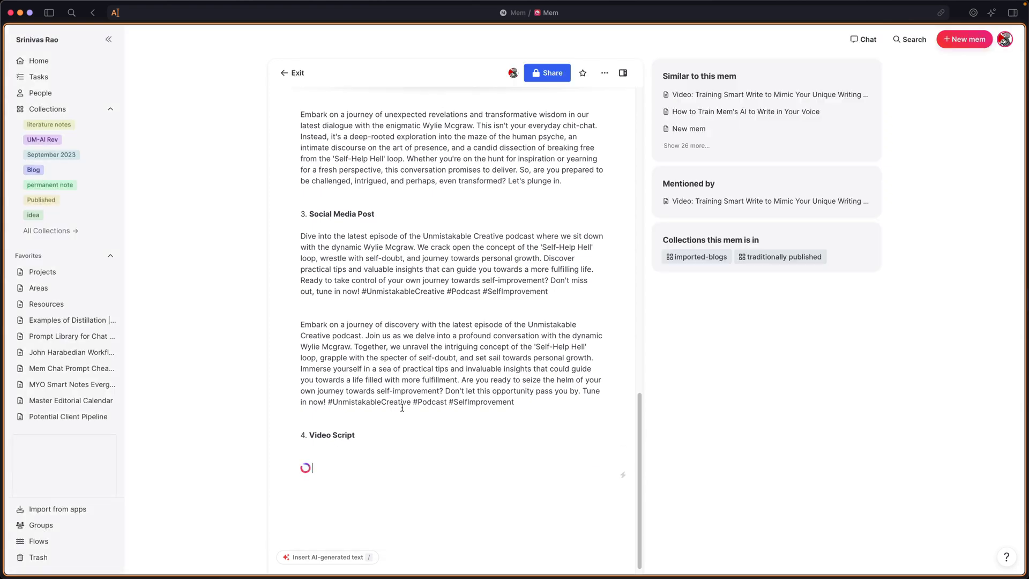
# Select the first two paragraphs of the generated video script
pyautogui.scroll(-1, 440, 402)
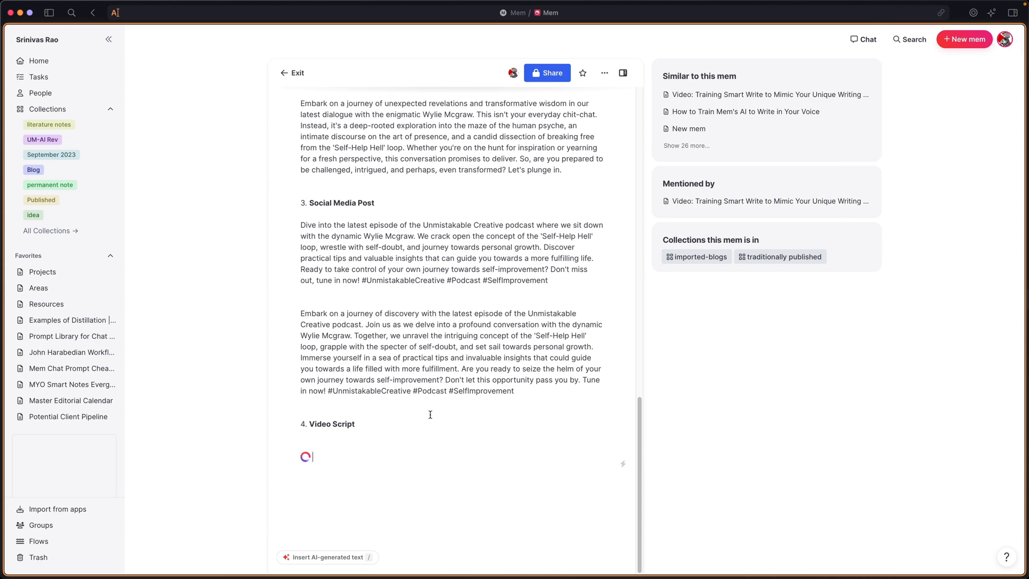
pyautogui.scroll(-4, 430, 414)
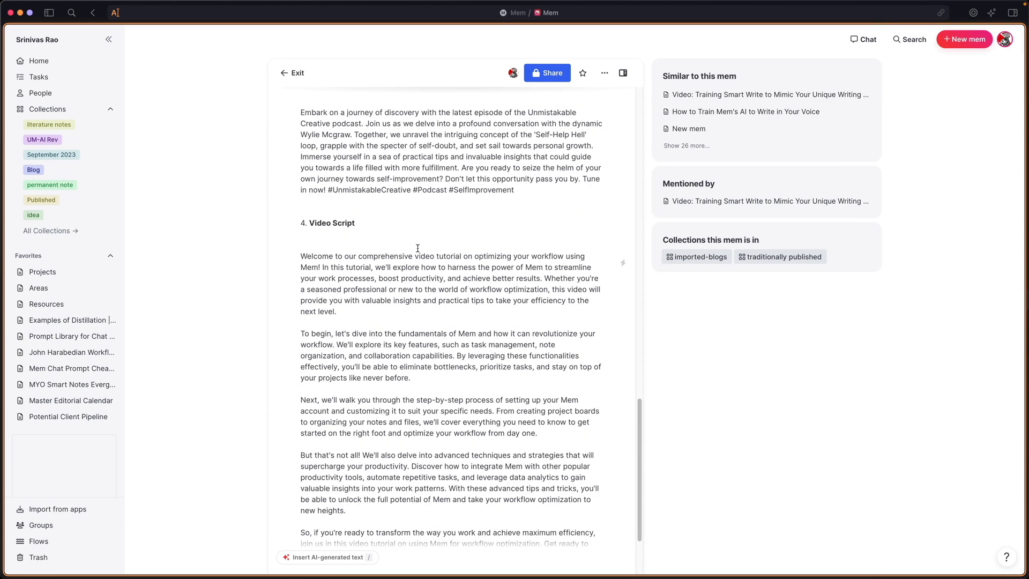
pyautogui.moveTo(300, 252); pyautogui.dragTo(440, 393)
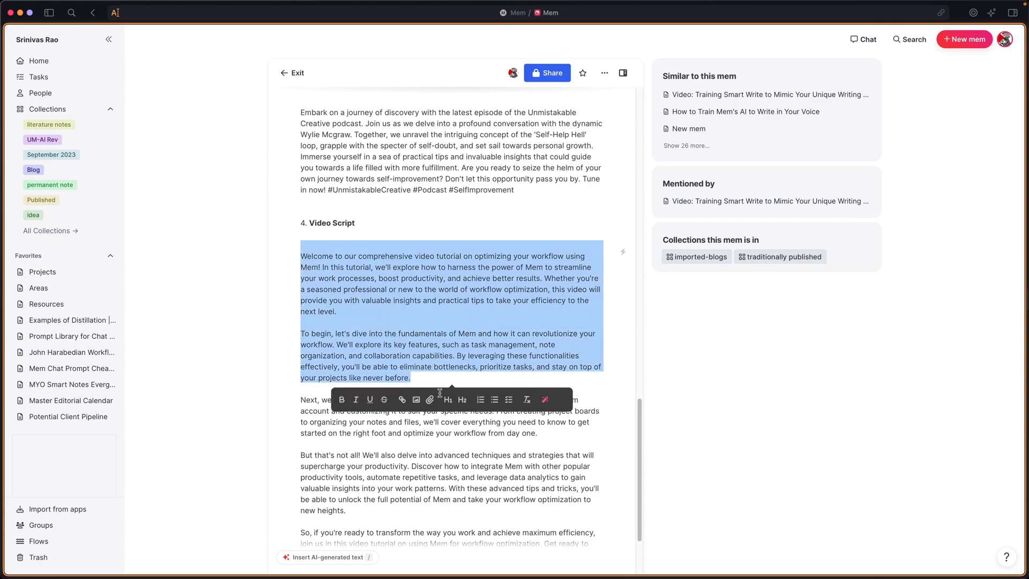
# Request a Smart Edit rewrite of the selected paragraphs in the author's writing voice
pyautogui.click(545, 399)
pyautogui.write("Apply SRinivas Rao's writing voice")
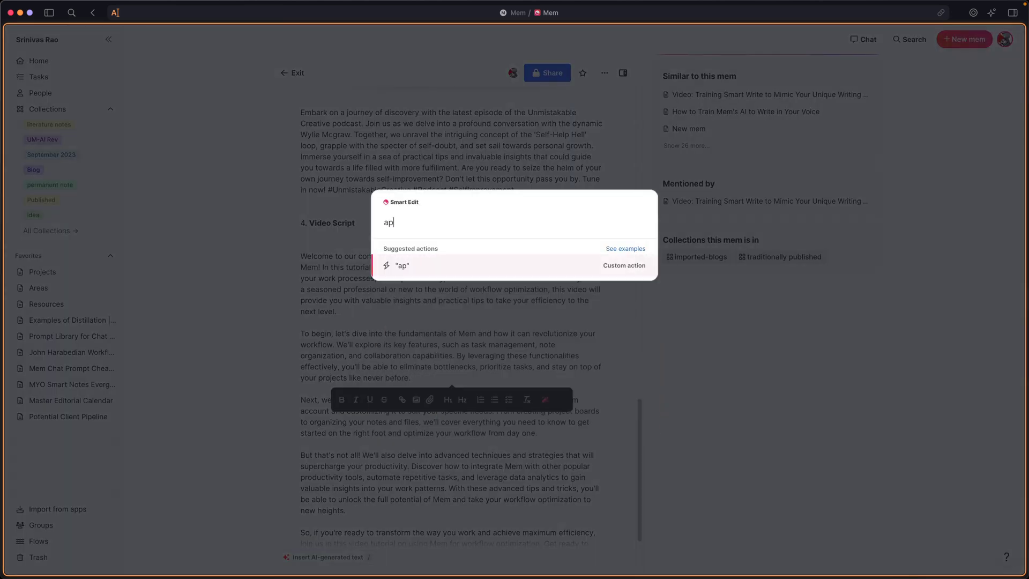
pyautogui.press('Return')
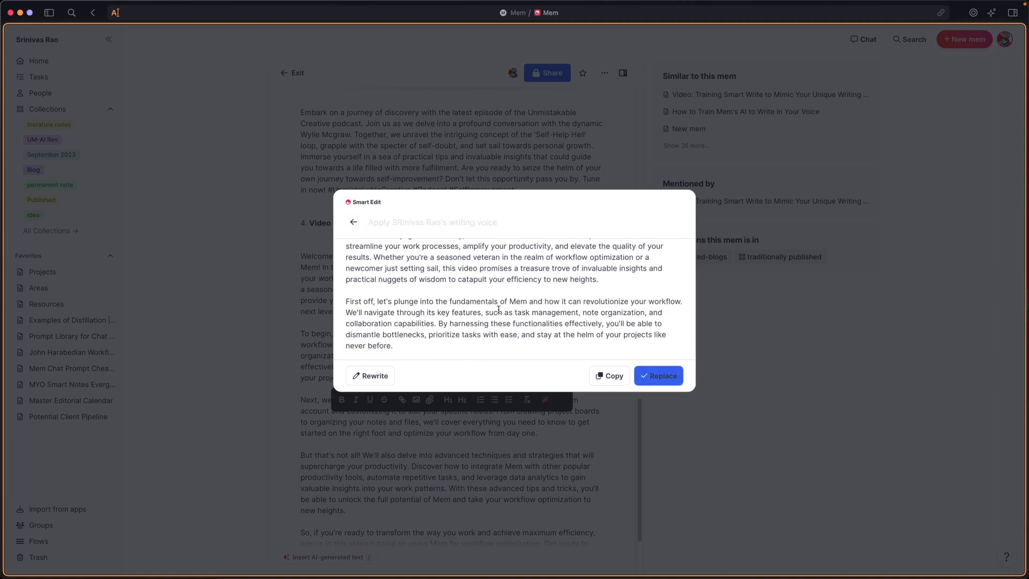
# Paste the 'Welcome aboard…' rewrite on a new line after the script's second paragraph
pyautogui.click(603, 378)
pyautogui.click(255, 342)
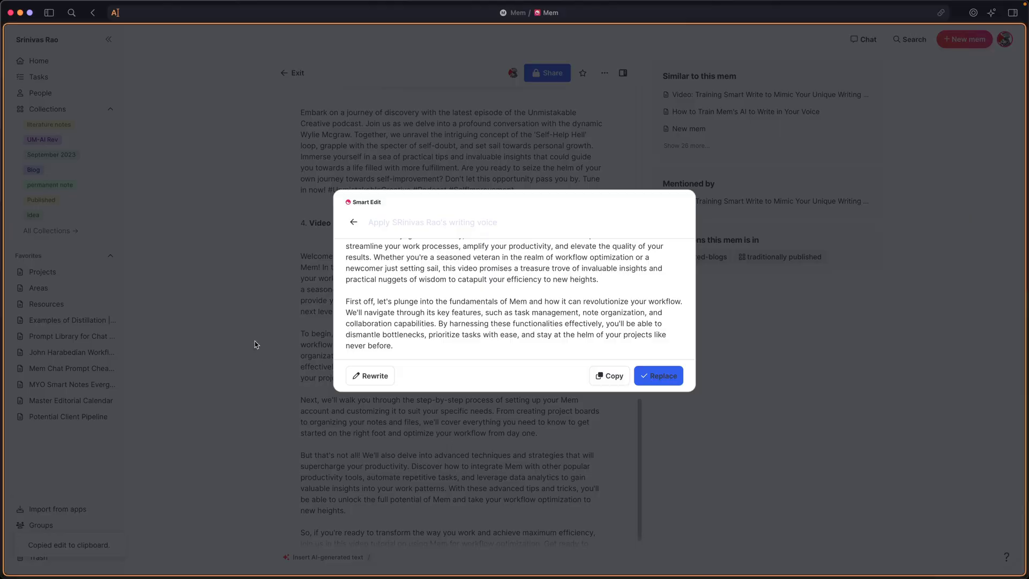
pyautogui.click(426, 272)
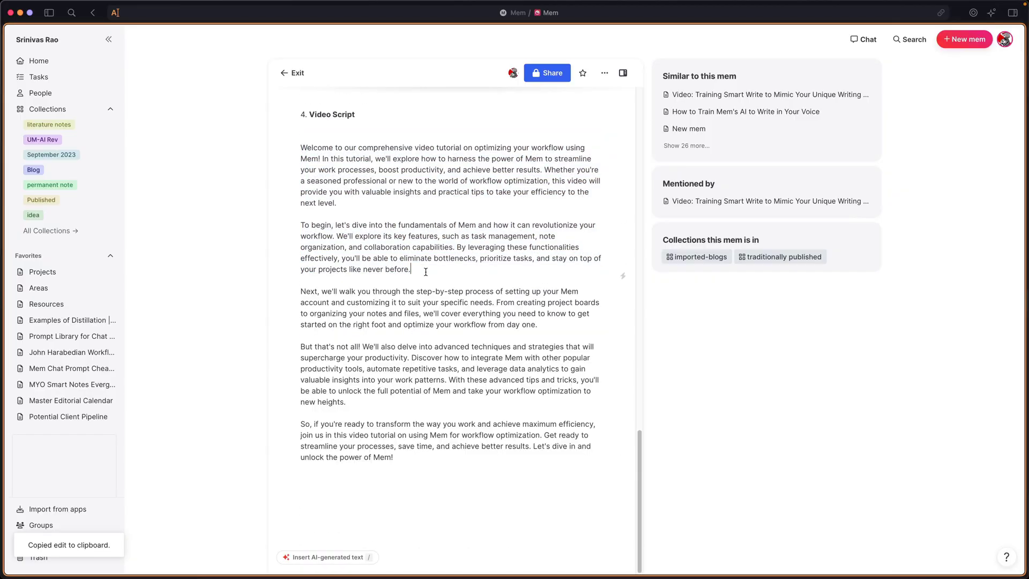
pyautogui.press('Return')
pyautogui.press('Return')
pyautogui.press('Return')
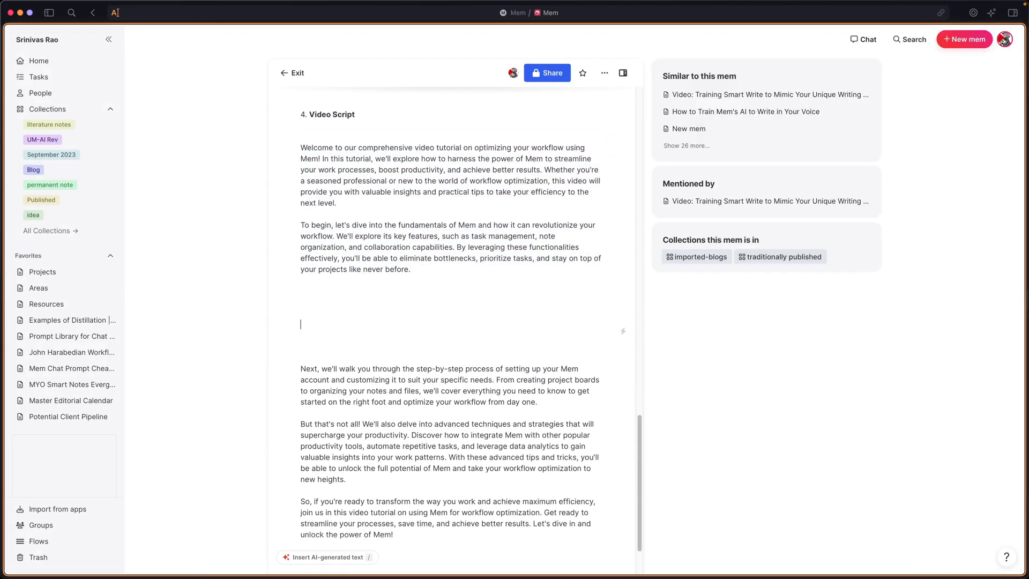
pyautogui.press('super+v')
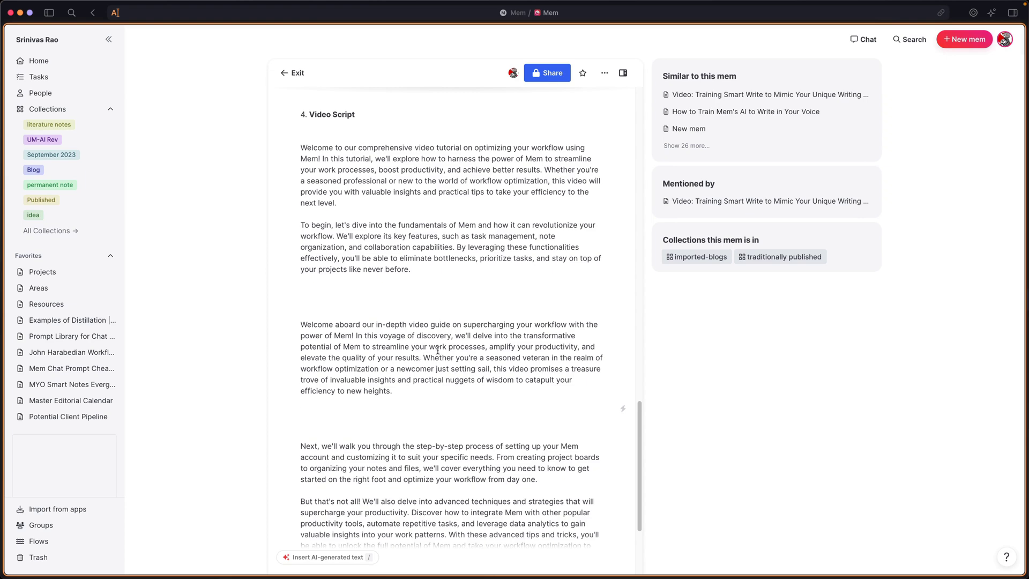
pyautogui.scroll(3, 436, 348)
pyautogui.scroll(20, 436, 349)
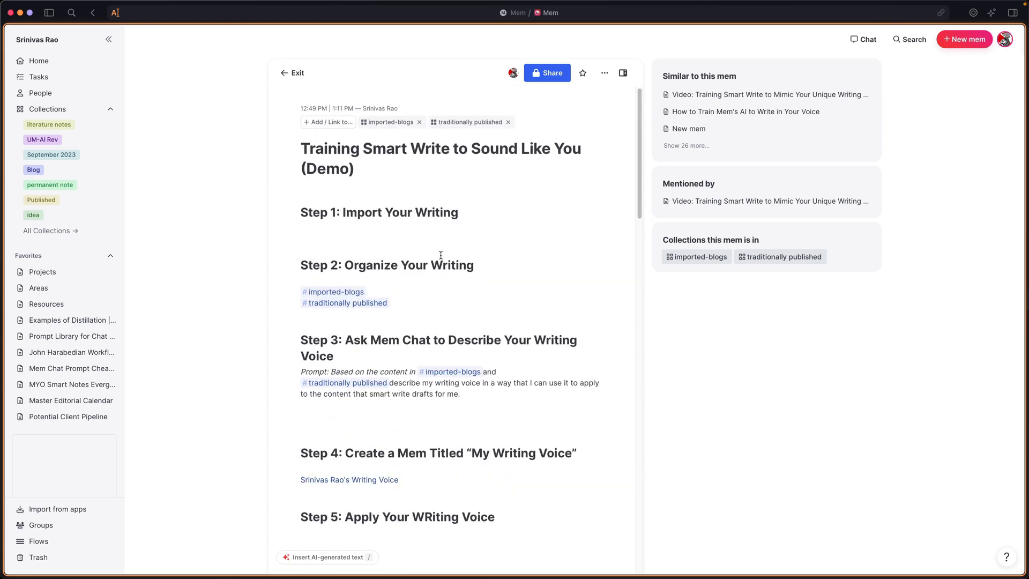
pyautogui.scroll(-1, 451, 226)
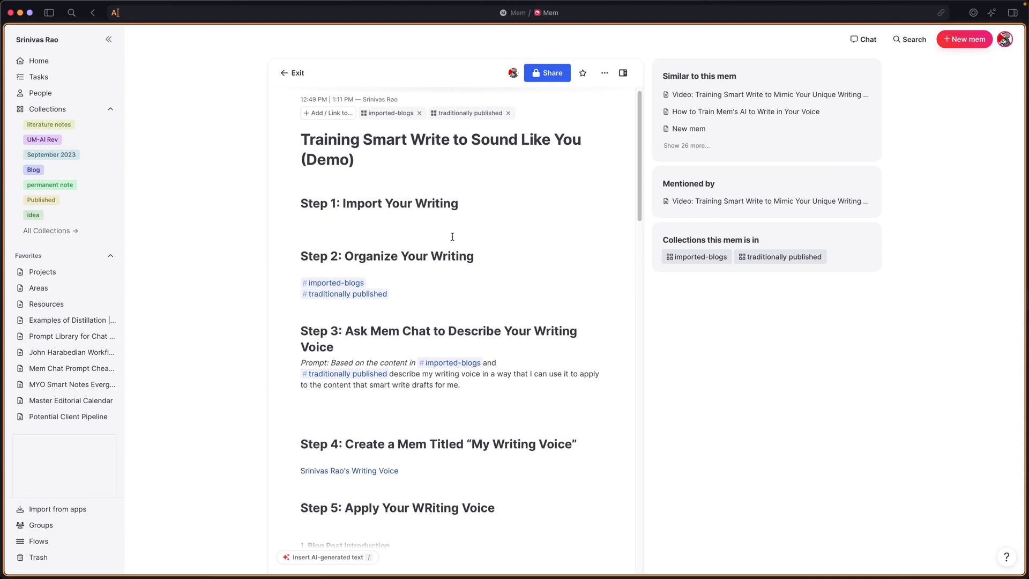
pyautogui.scroll(-2, 453, 241)
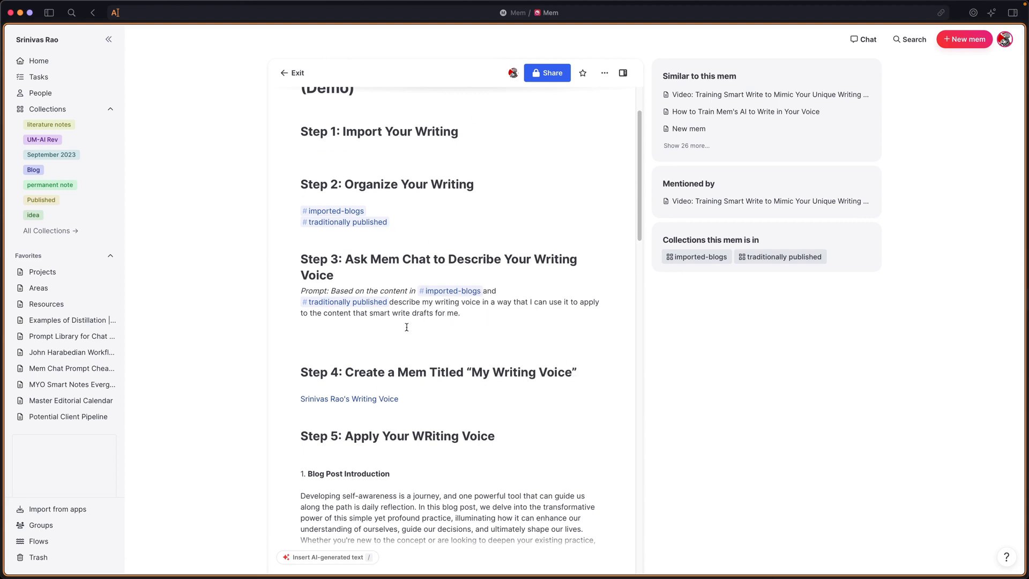
pyautogui.scroll(-2, 407, 327)
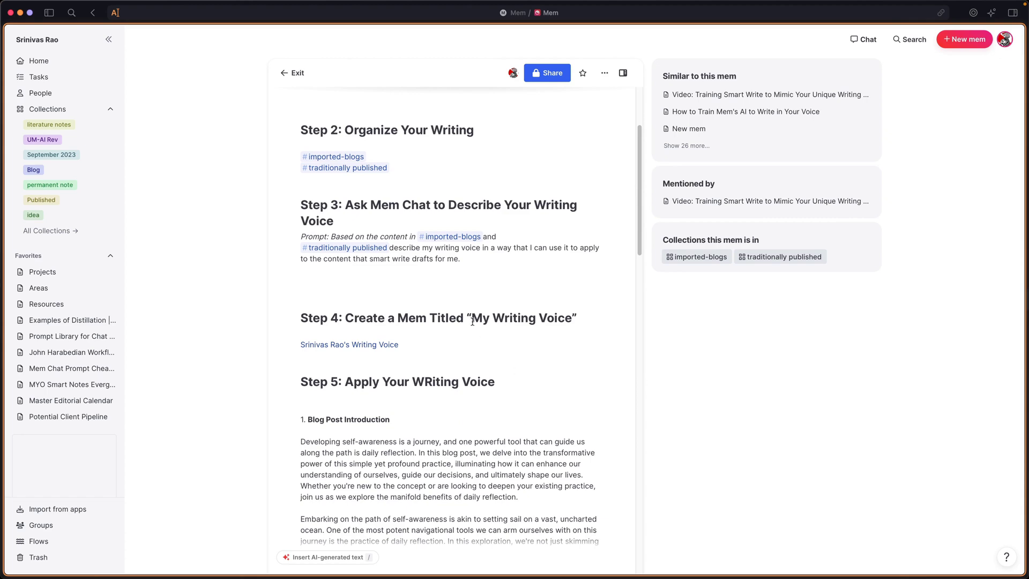
pyautogui.scroll(-1, 472, 325)
pyautogui.scroll(-3, 472, 325)
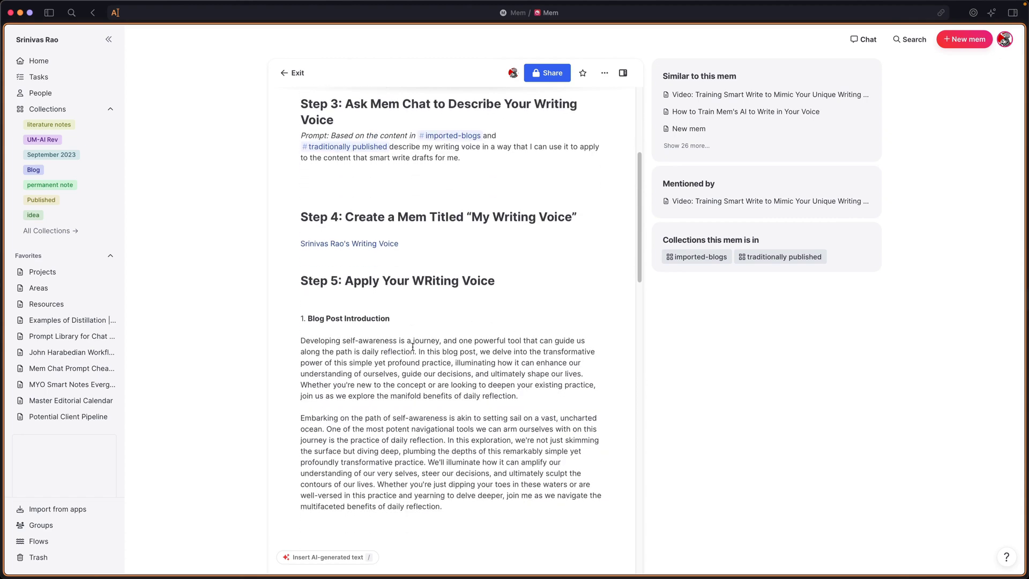